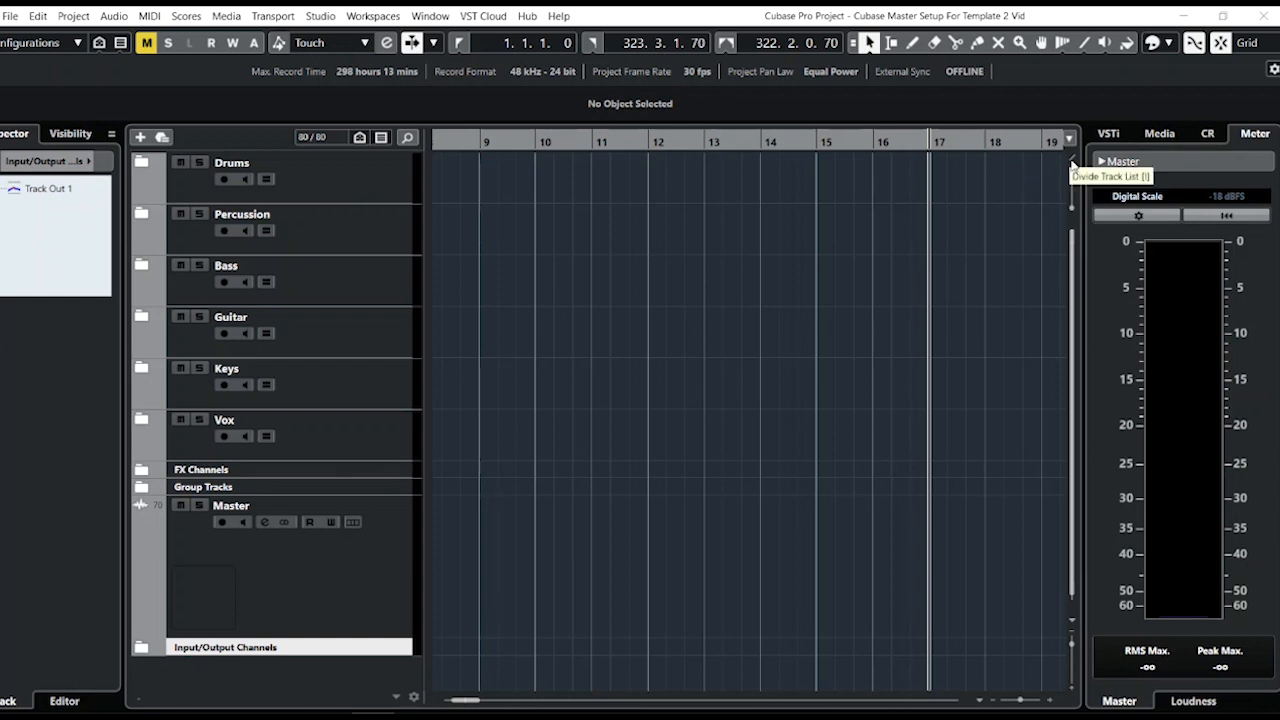
Divide the track list so a separate upper track zone appears above the folder tracks.
left_click(1072, 163)
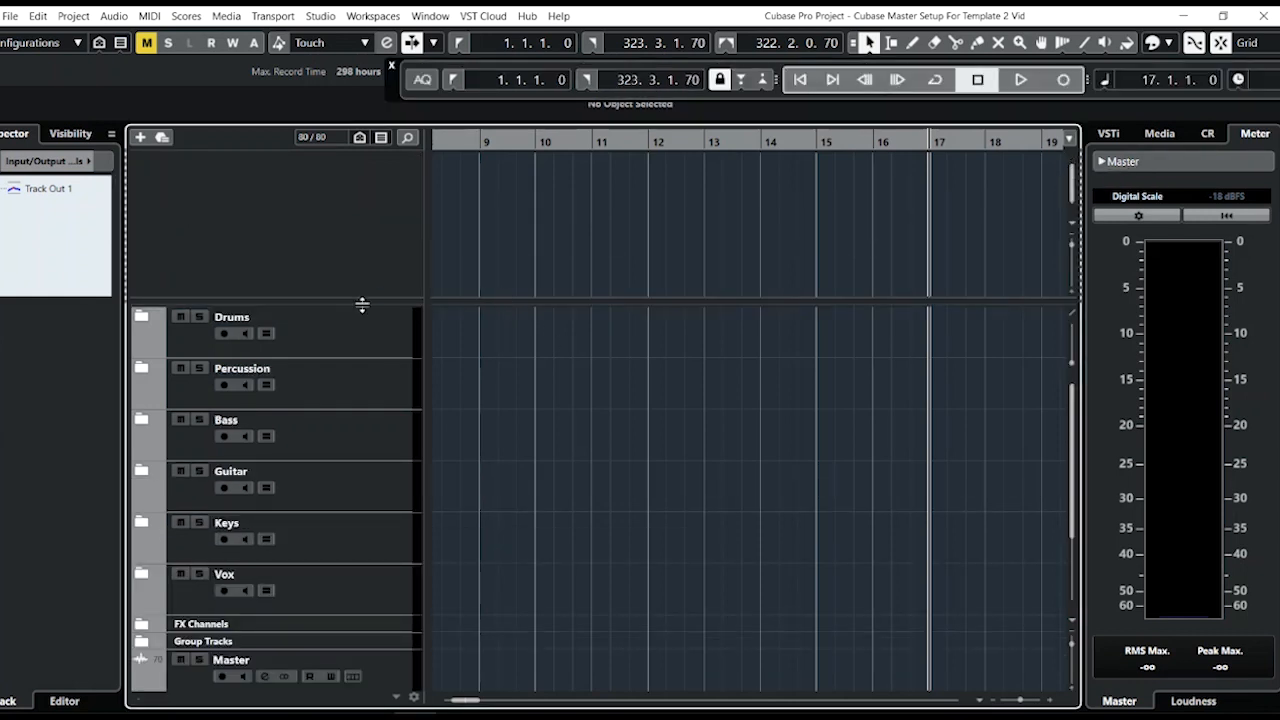
left_click_drag(372, 330, 380, 262)
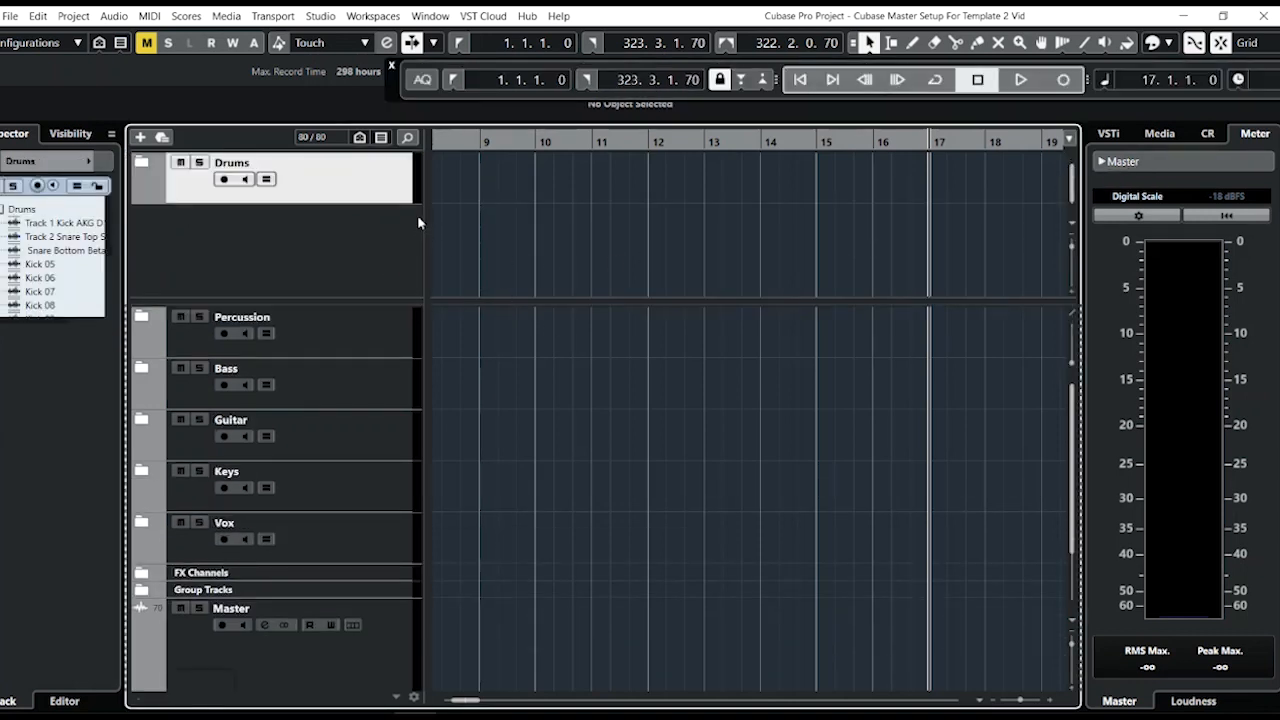
left_click_drag(397, 196, 390, 312)
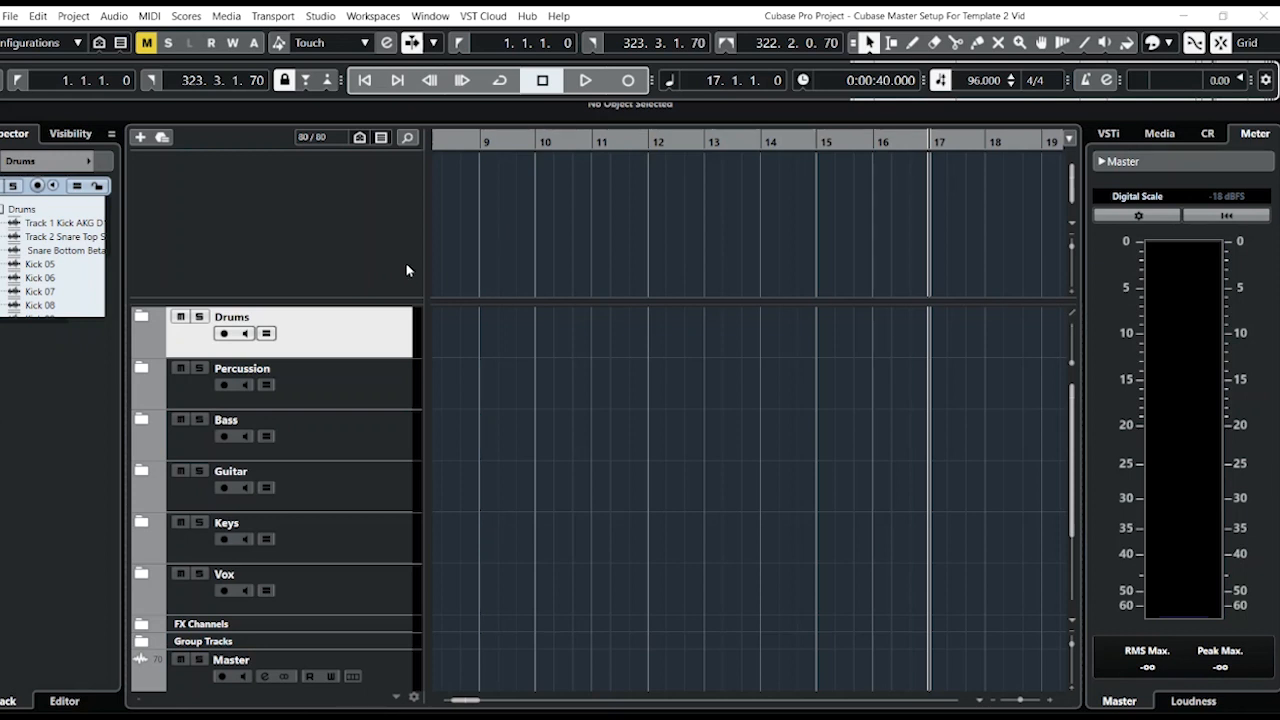
left_click(656, 224)
key("c")
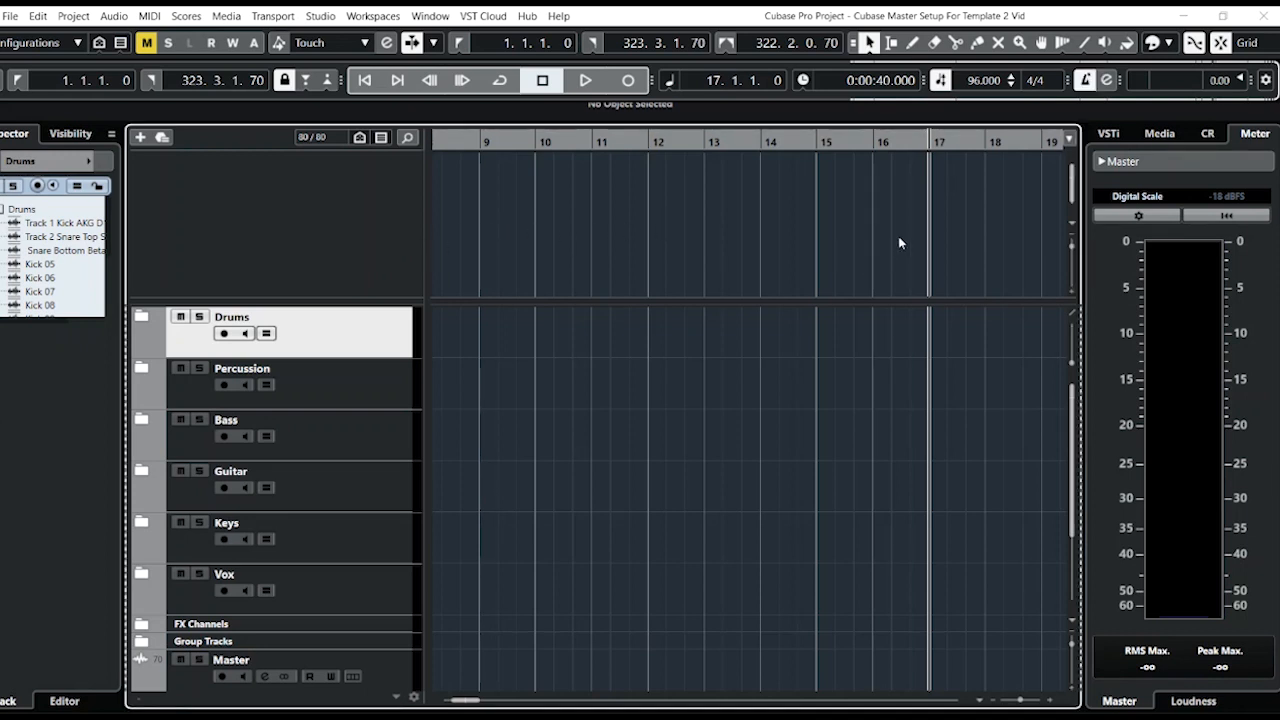
key("c")
left_click(1085, 83)
left_click(1085, 83)
Open Metronome Setup and set the audio click output to Track Out 15 & 16, then confirm.
left_click(1107, 84)
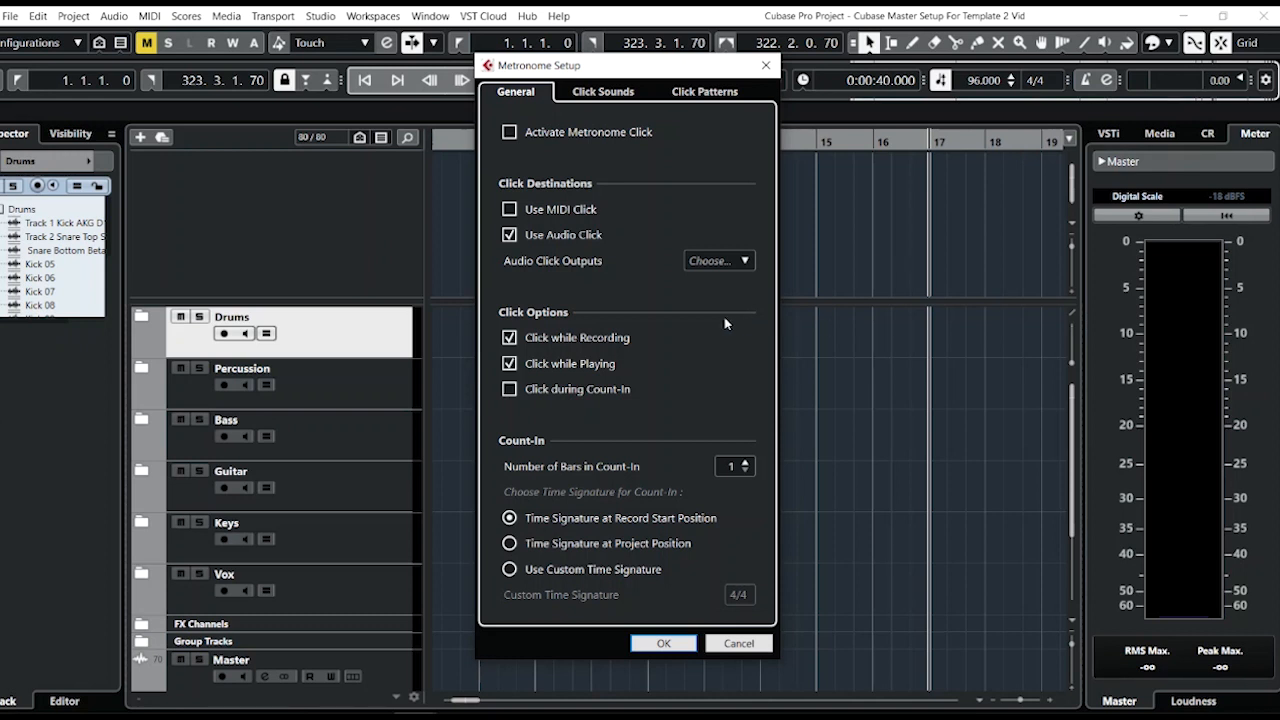
left_click(745, 262)
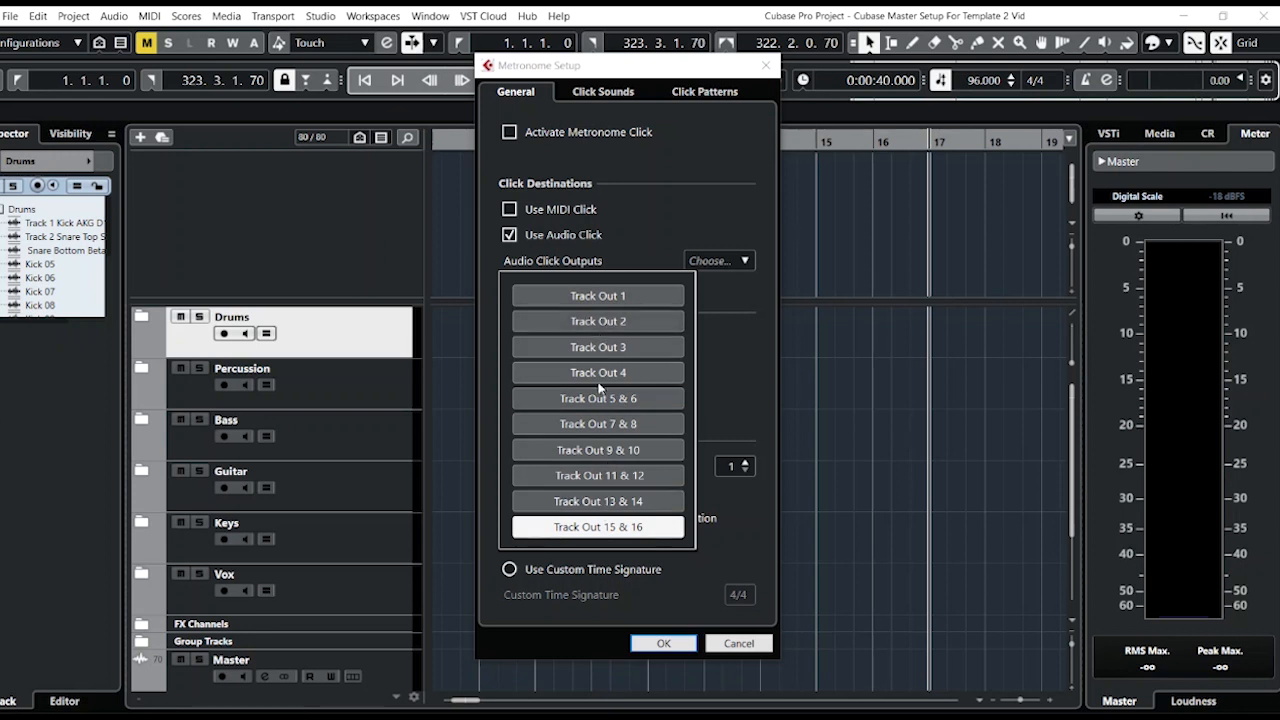
left_click(585, 530)
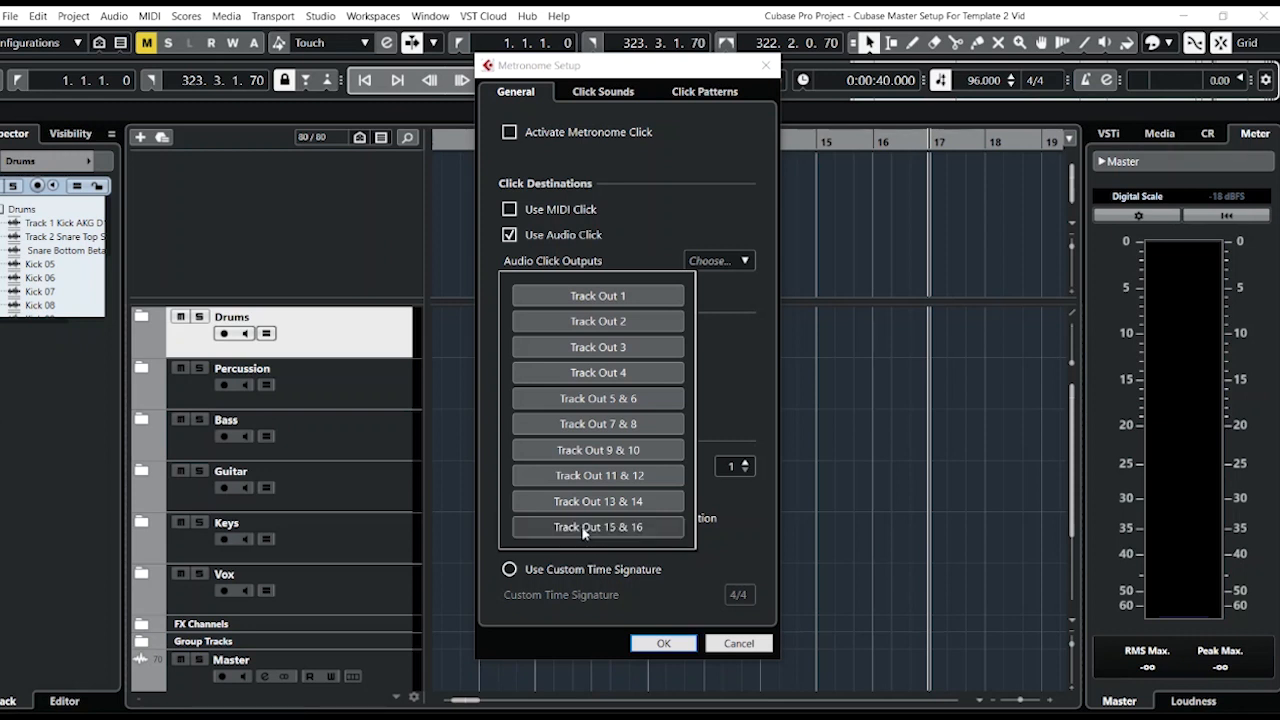
left_click(585, 530)
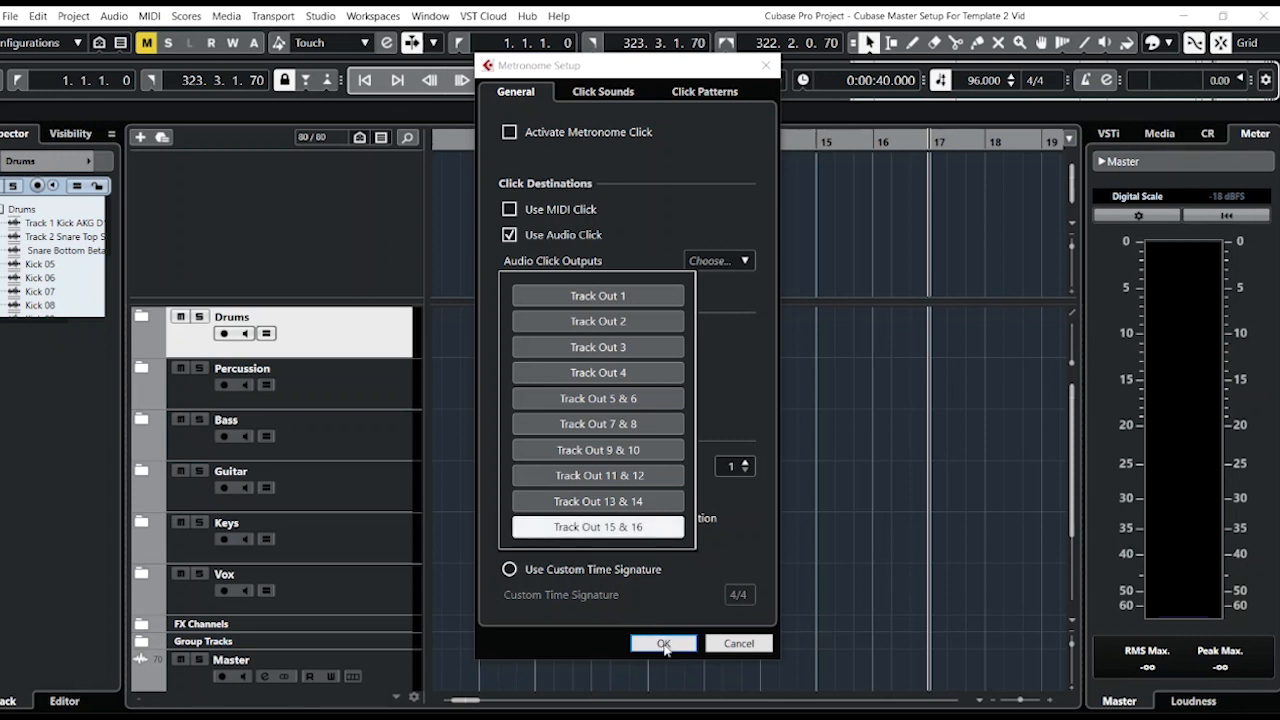
left_click(663, 643)
left_click(663, 643)
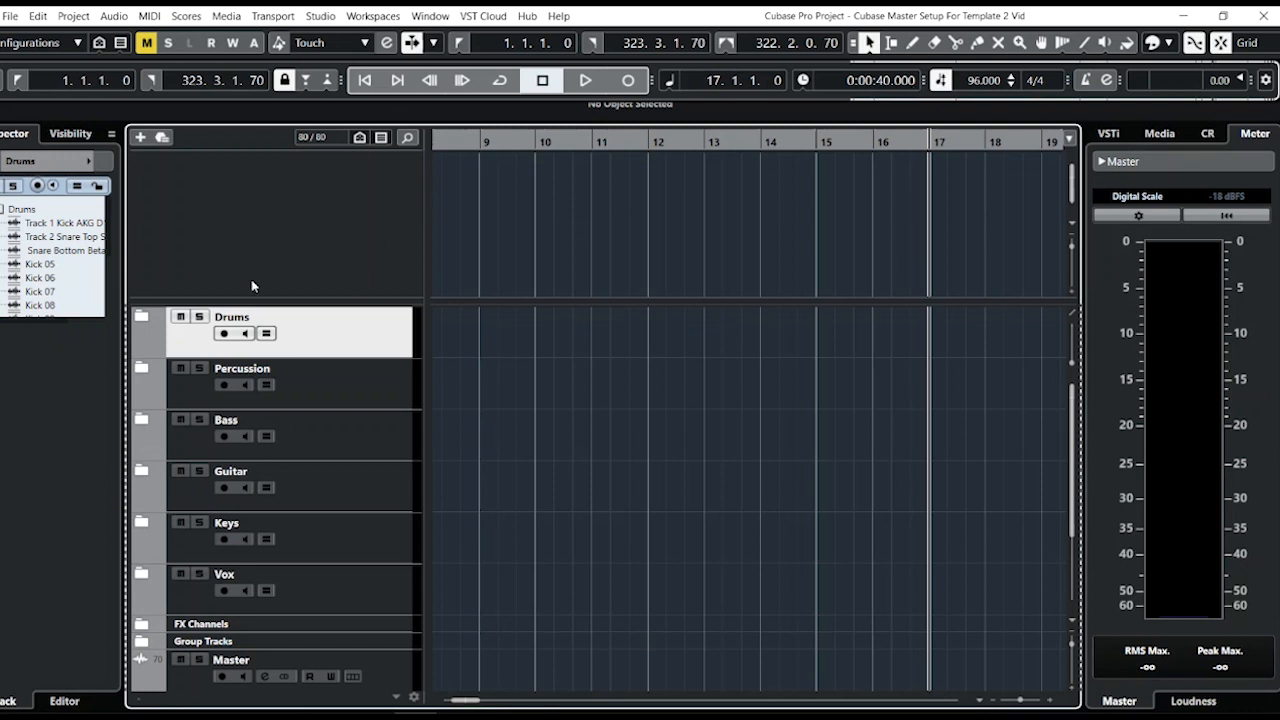
Reopen Metronome Setup to check the audio click output selection.
left_click(1106, 82)
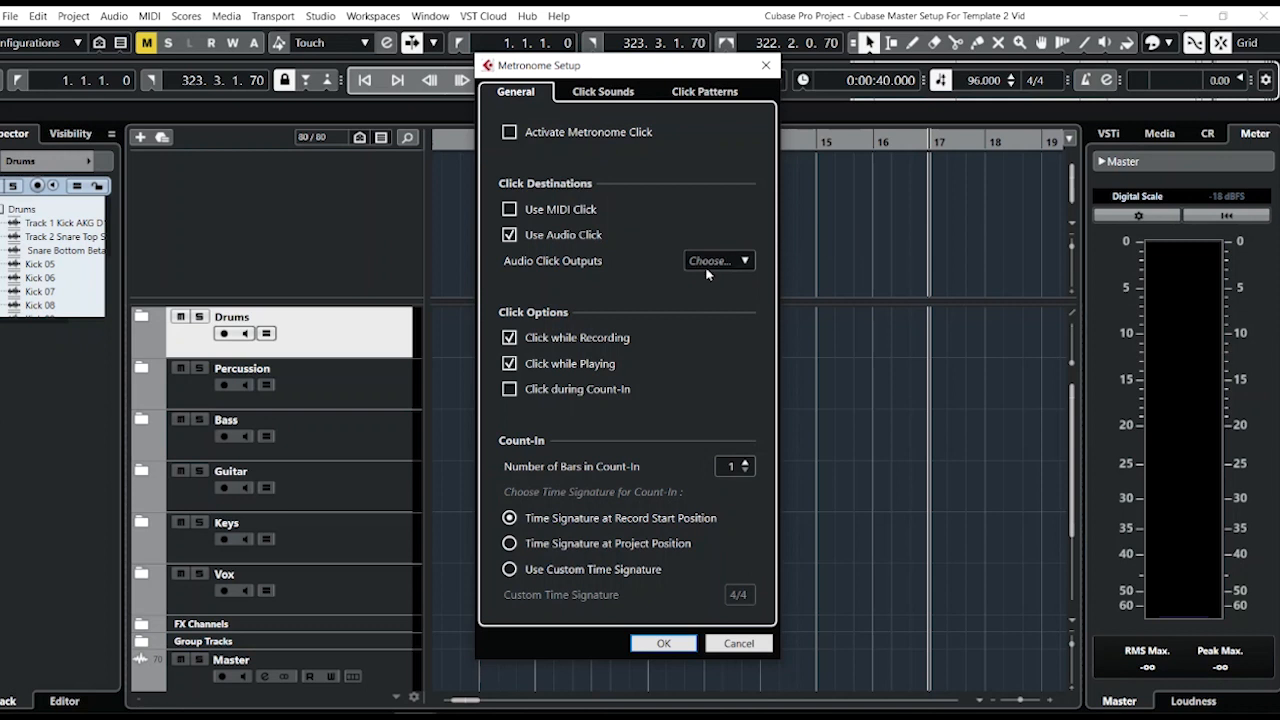
left_click(740, 261)
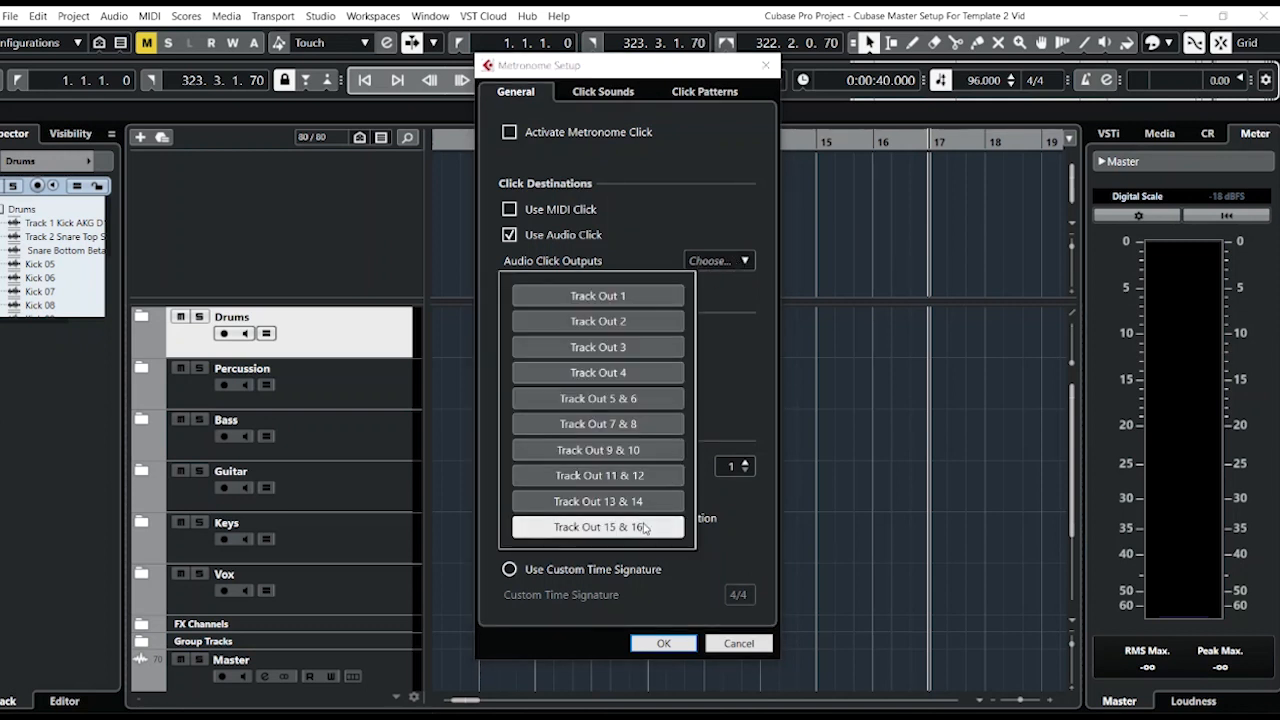
left_click(665, 648)
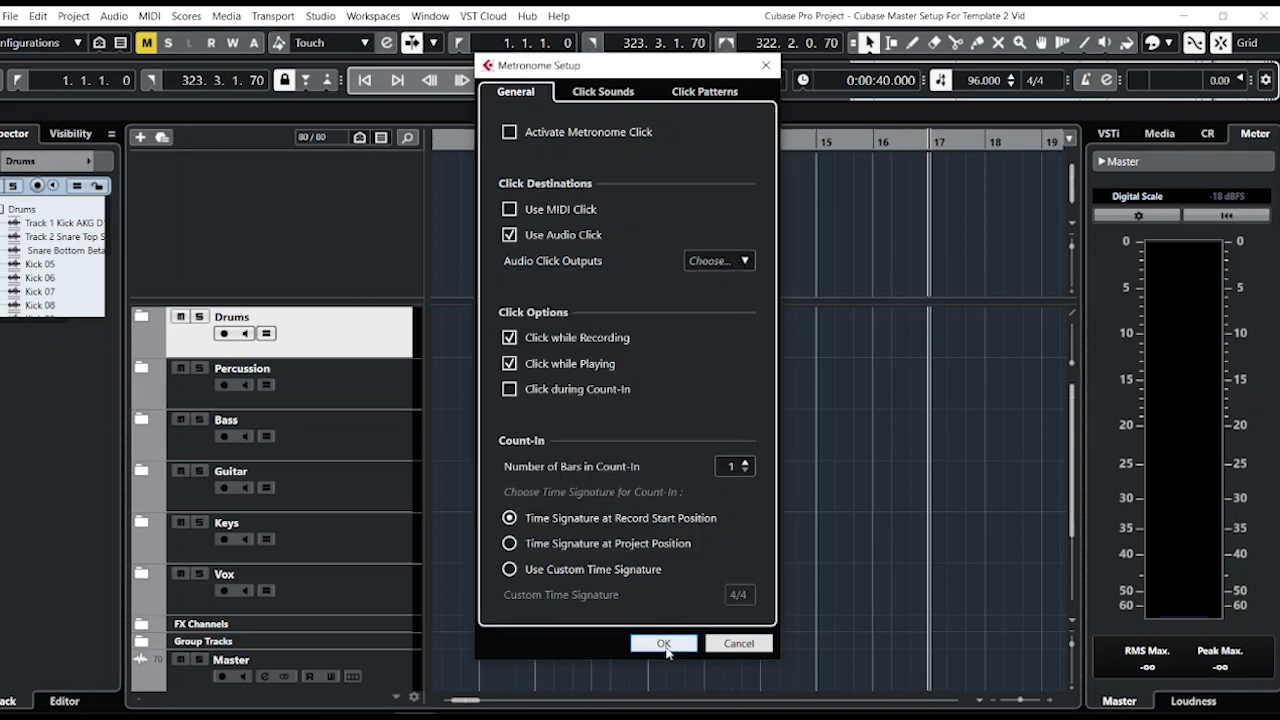
left_click(665, 645)
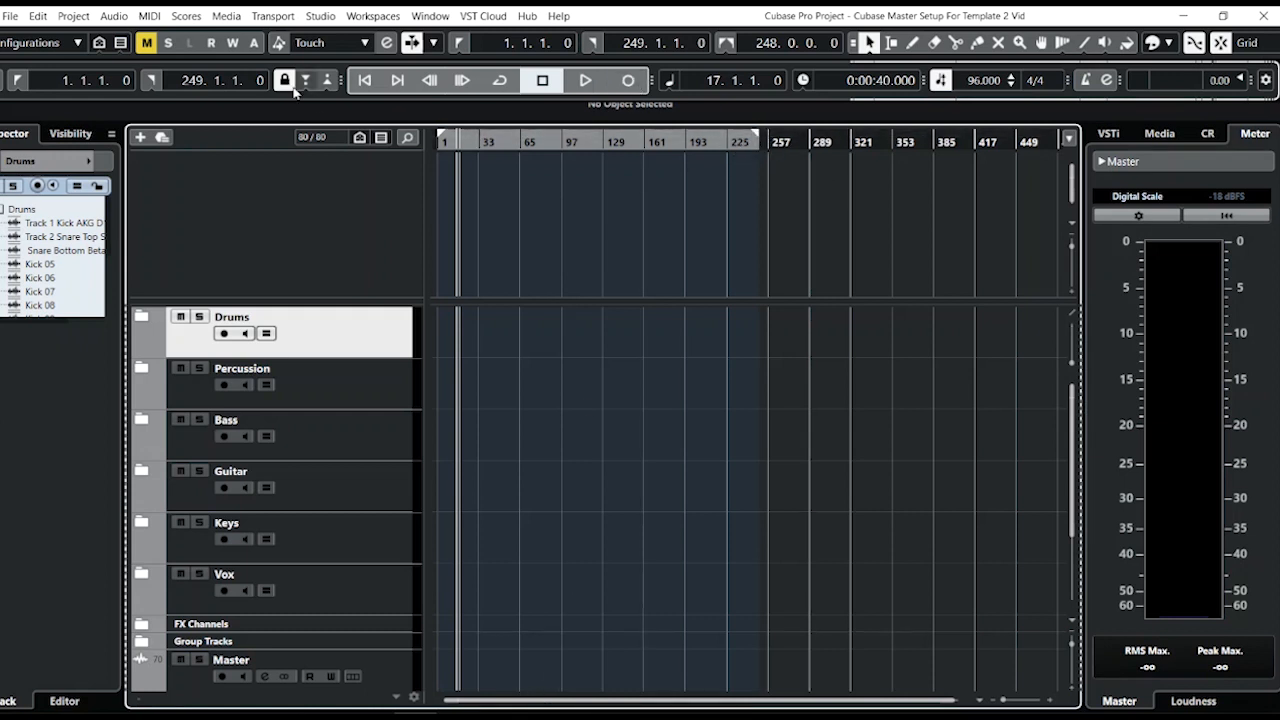
Render an audio click between the locators spanning bars 1 to 249.
left_click(748, 140)
left_click_drag(748, 140, 789, 183)
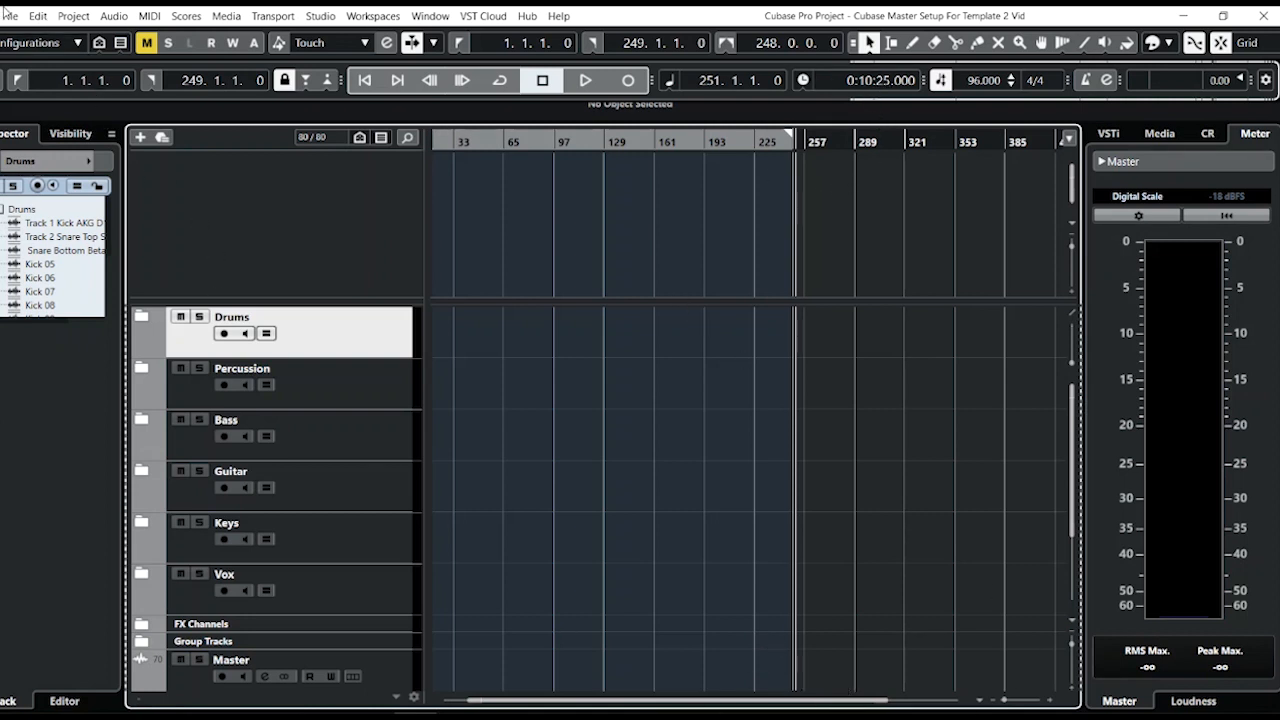
left_click(72, 17)
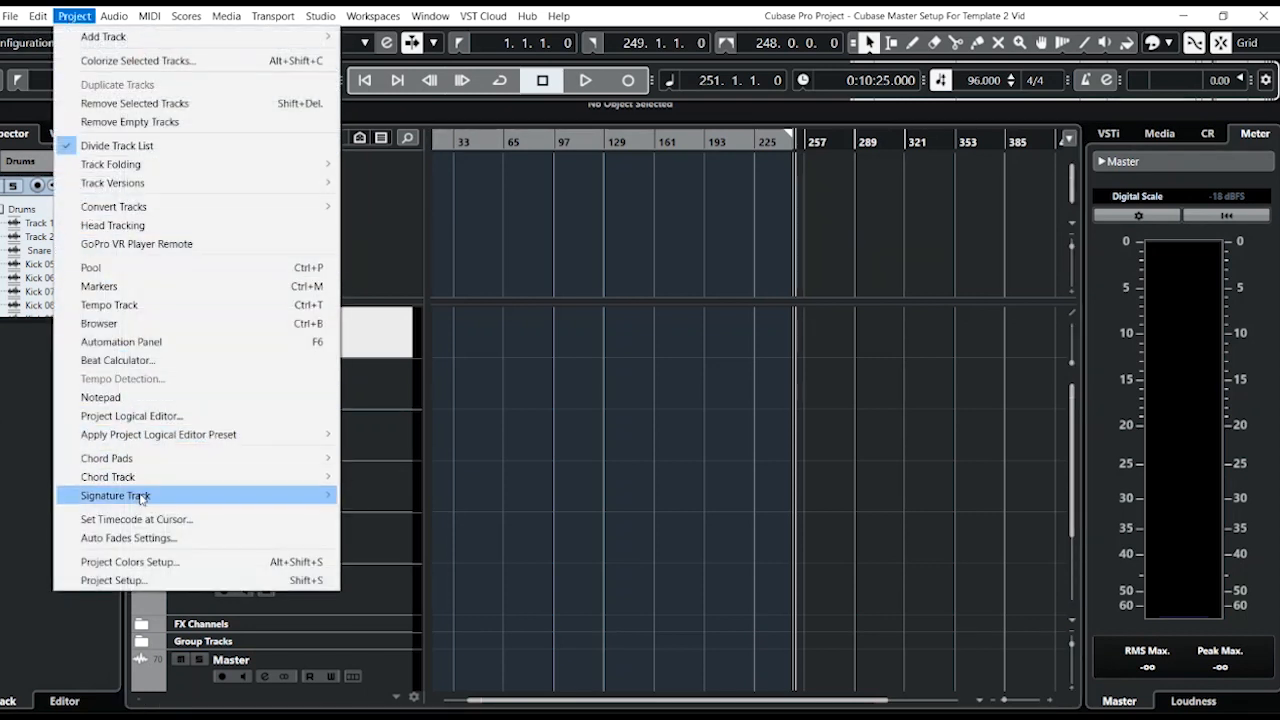
mouse_move(200, 495)
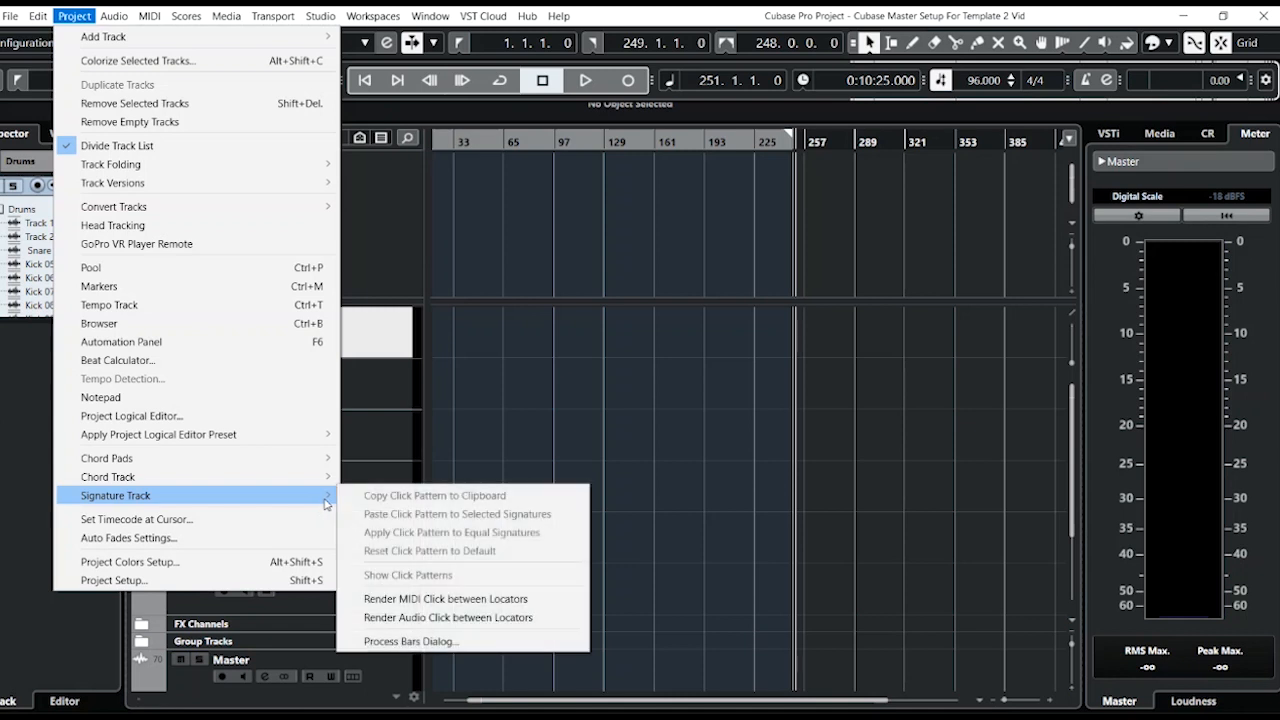
left_click(462, 620)
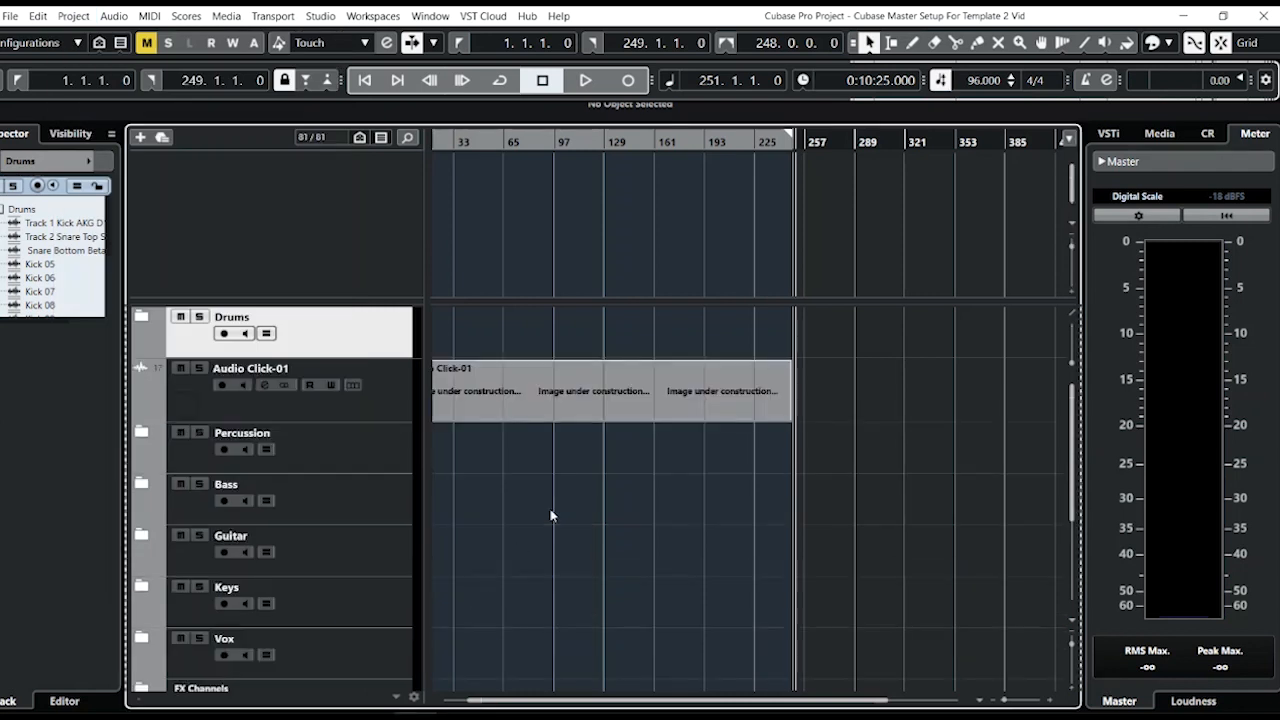
Move the Audio Click-01 track into the upper track zone and return the cursor to the project start.
left_click(362, 415)
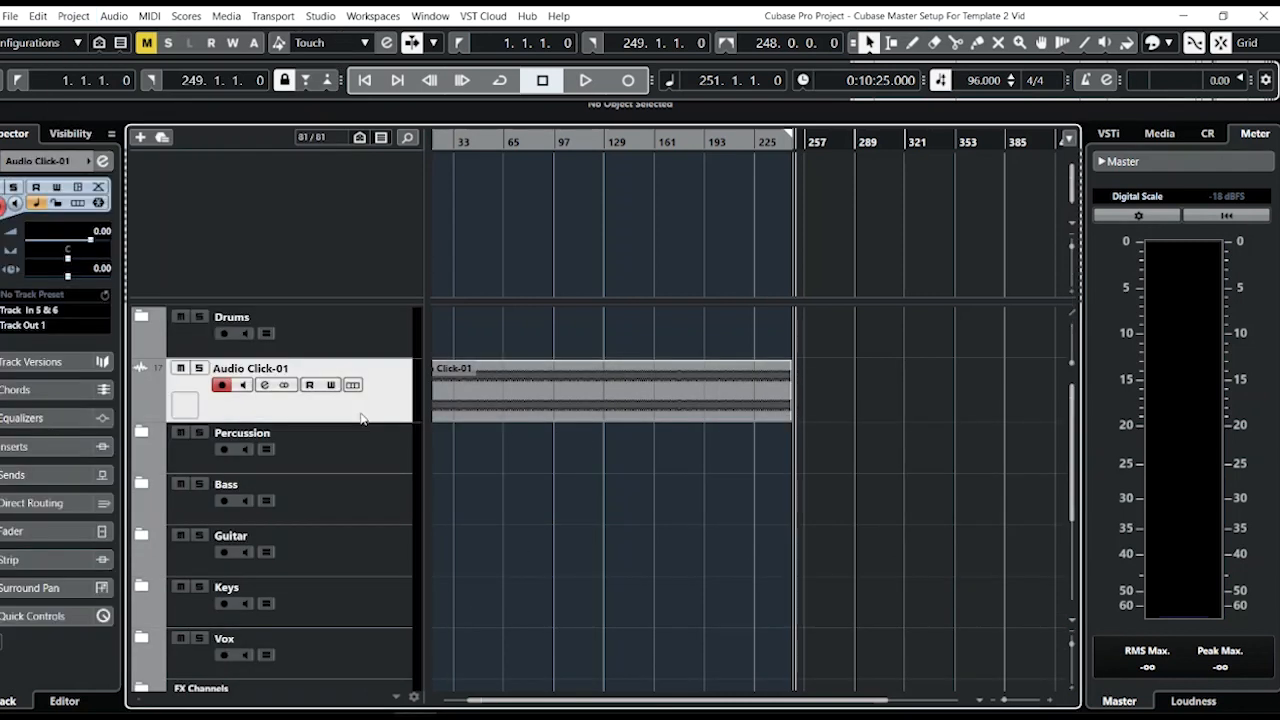
left_click_drag(375, 409, 388, 259)
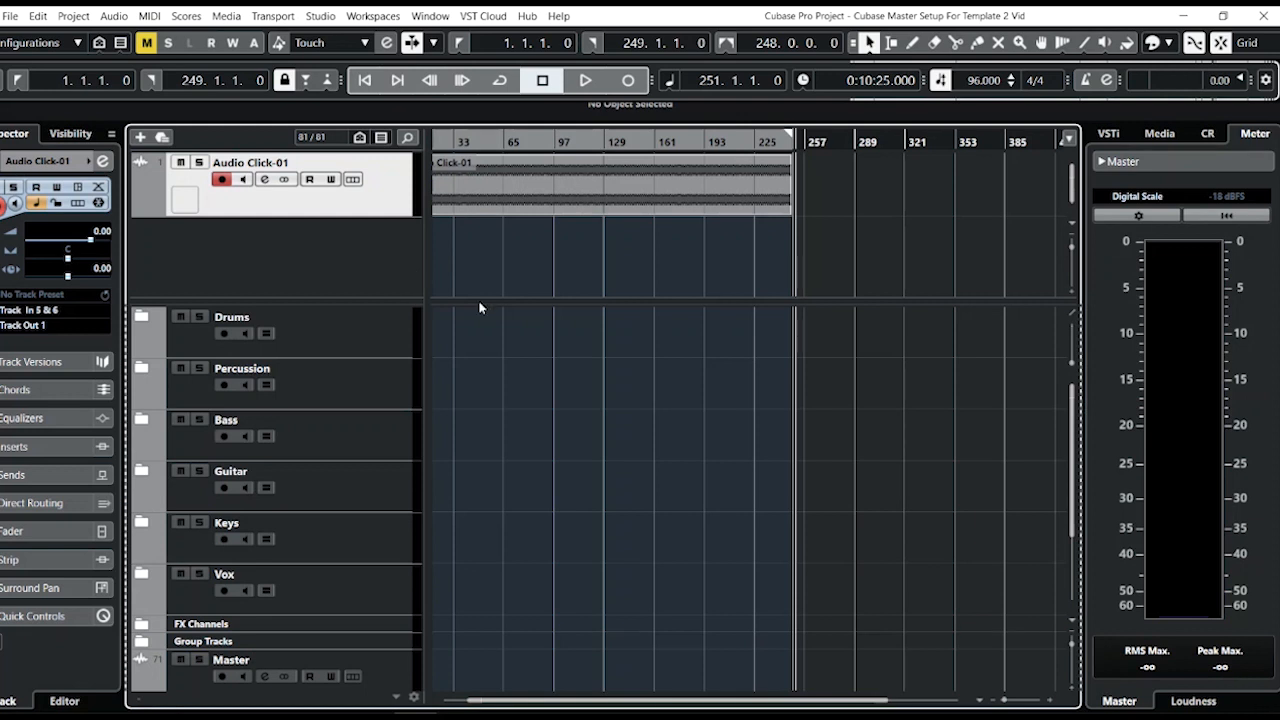
left_click(460, 140)
left_click(372, 84)
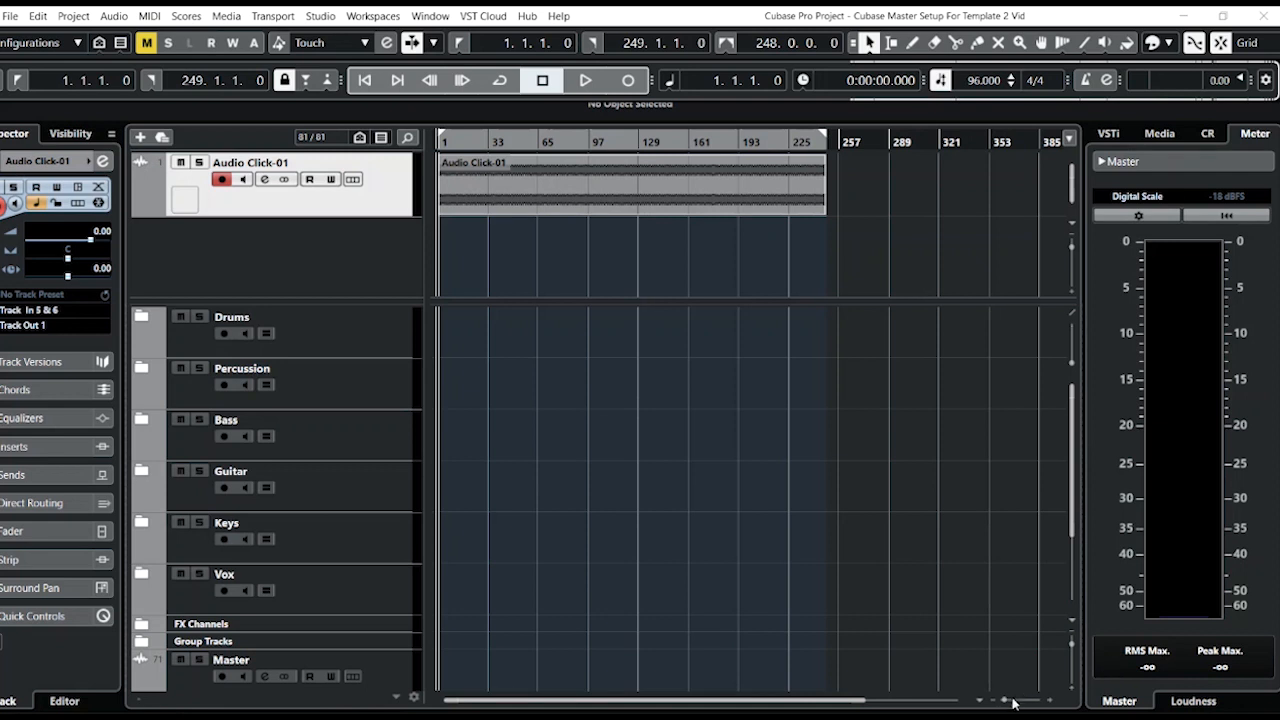
left_click_drag(1004, 702, 1022, 707)
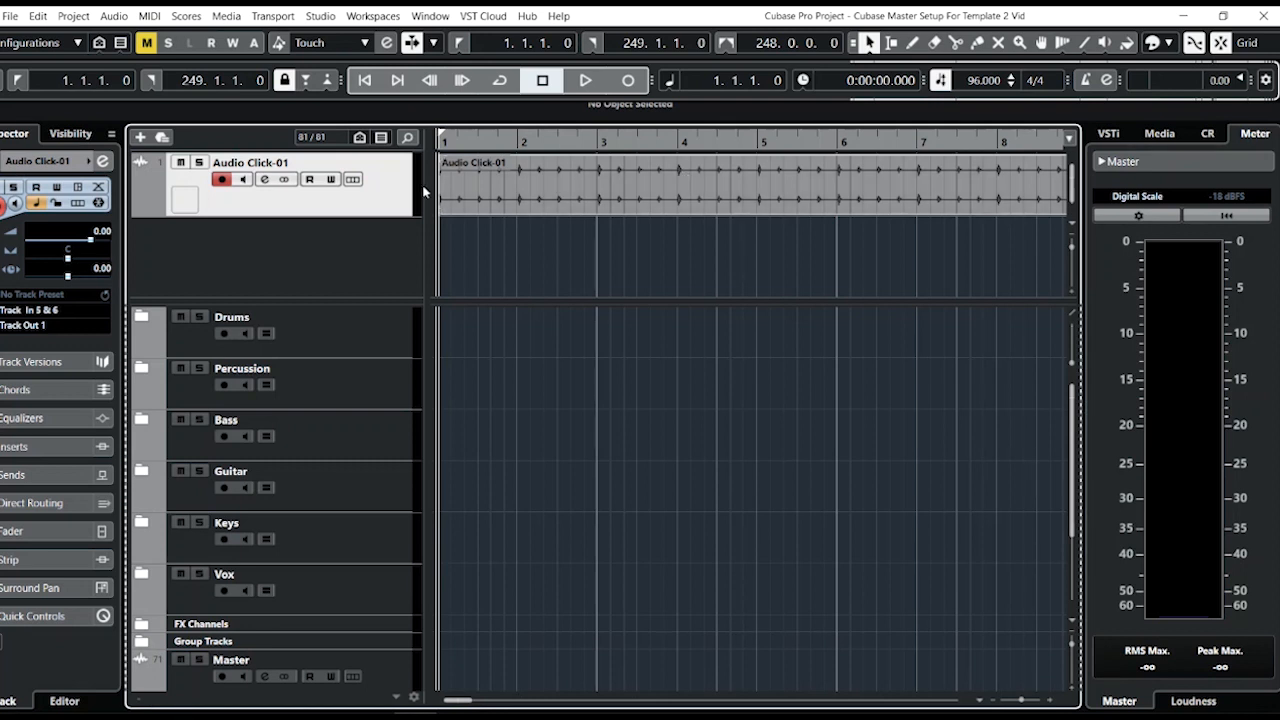
Open Metronome Setup and view the Click Sounds settings.
left_click(1107, 83)
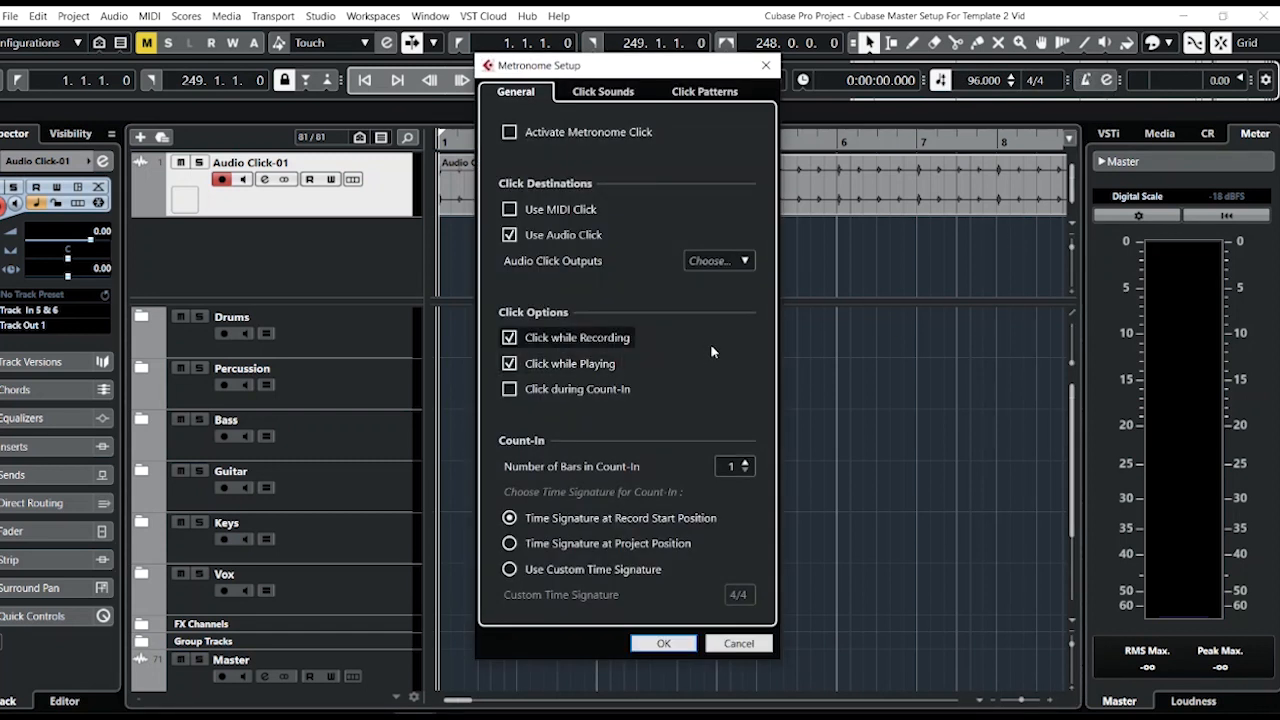
left_click(603, 91)
left_click(533, 89)
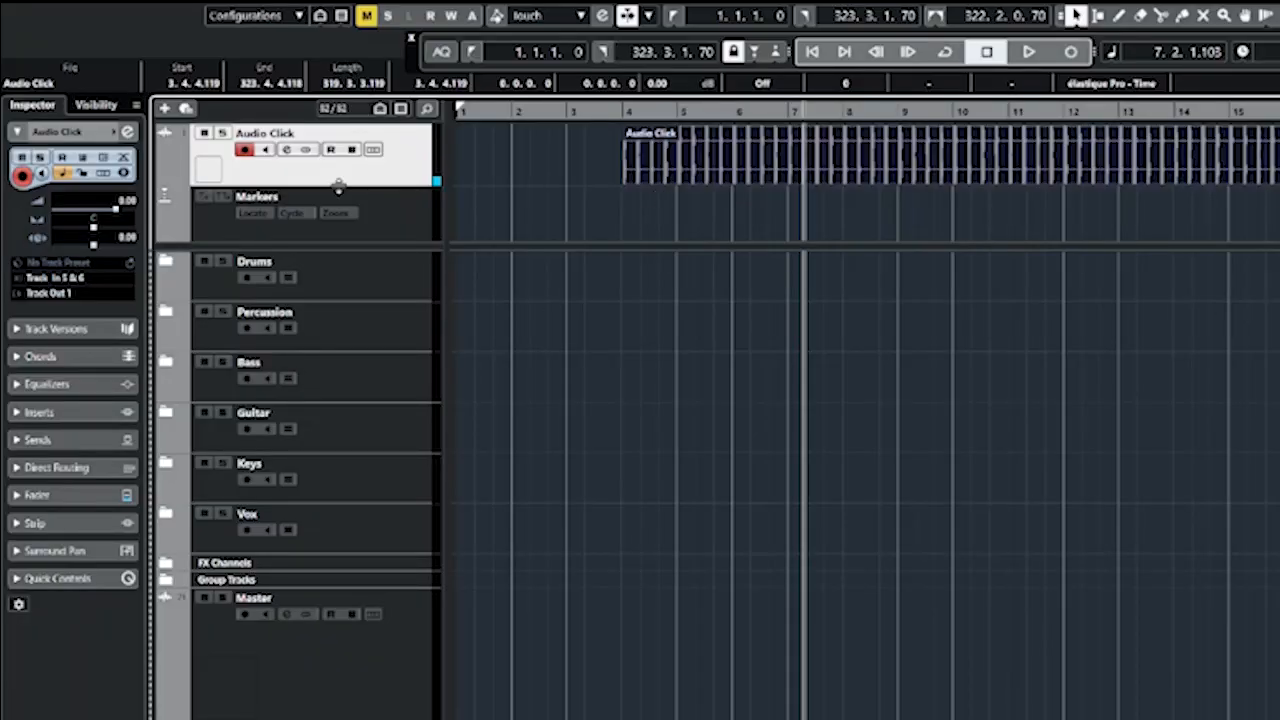
Set the click track's input routing to No Bus and its output routing to Track Out 15 & 16.
left_click(80, 285)
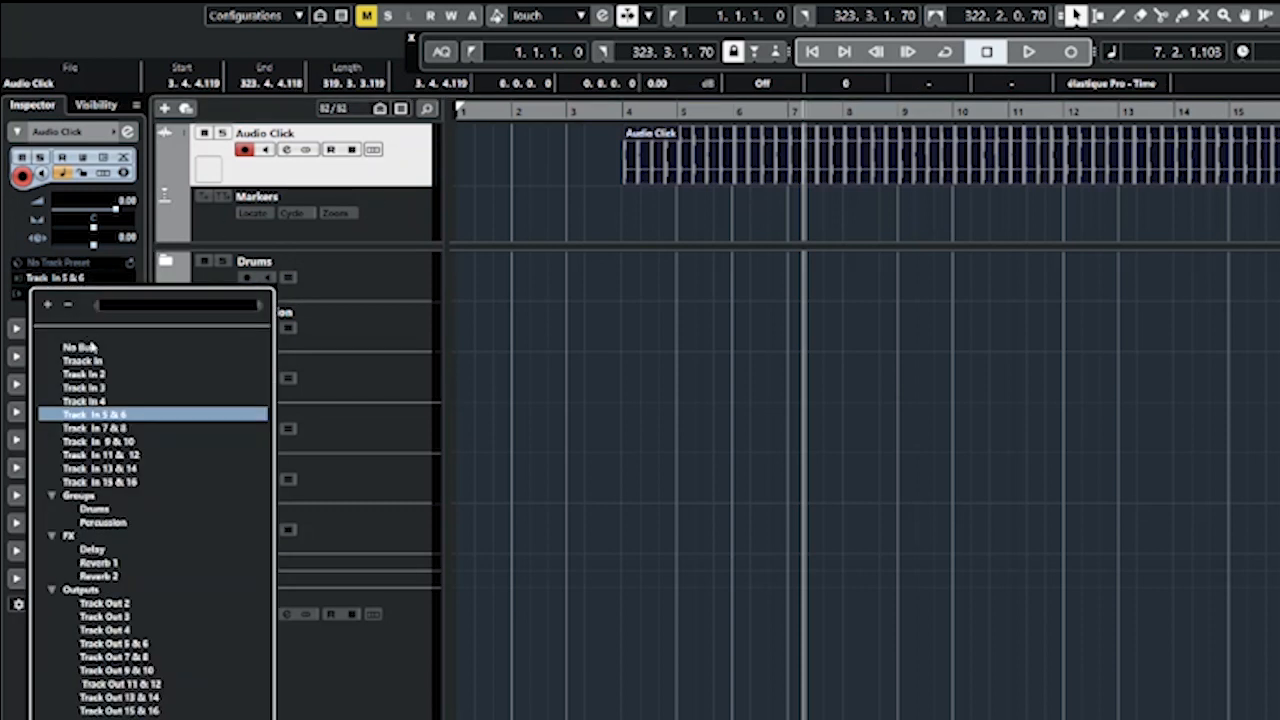
left_click(90, 347)
left_click(72, 294)
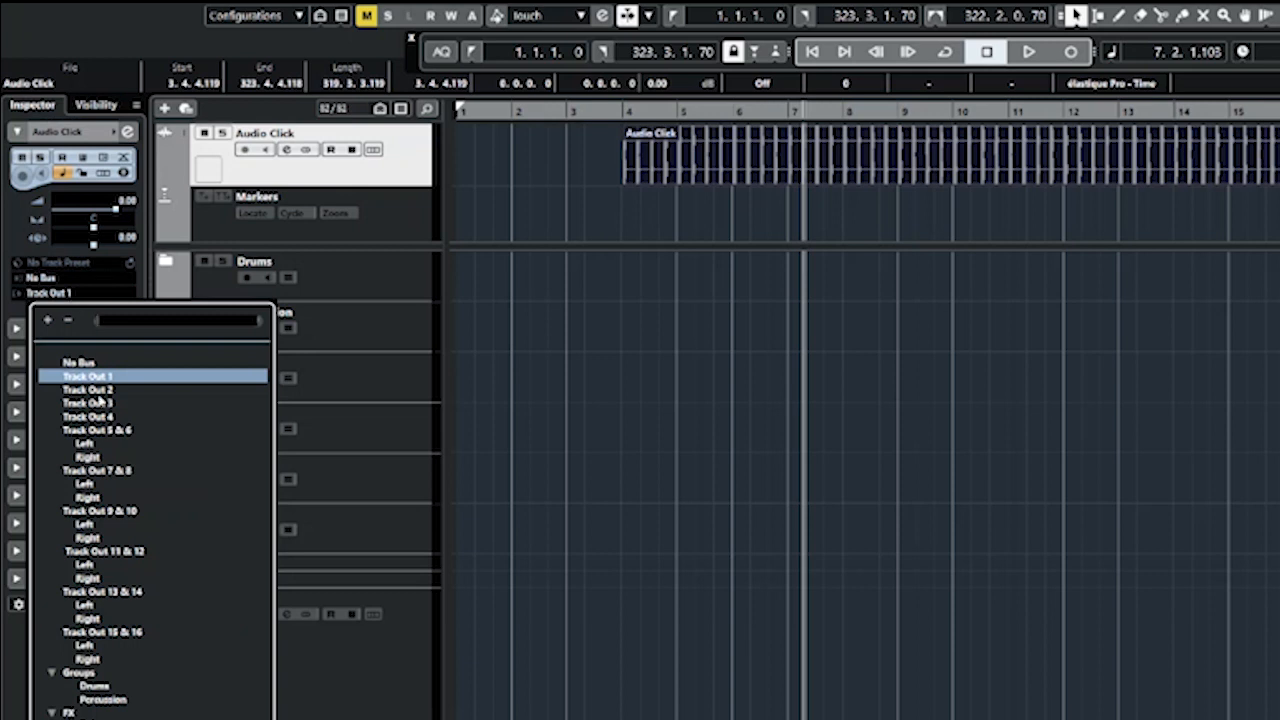
left_click(124, 632)
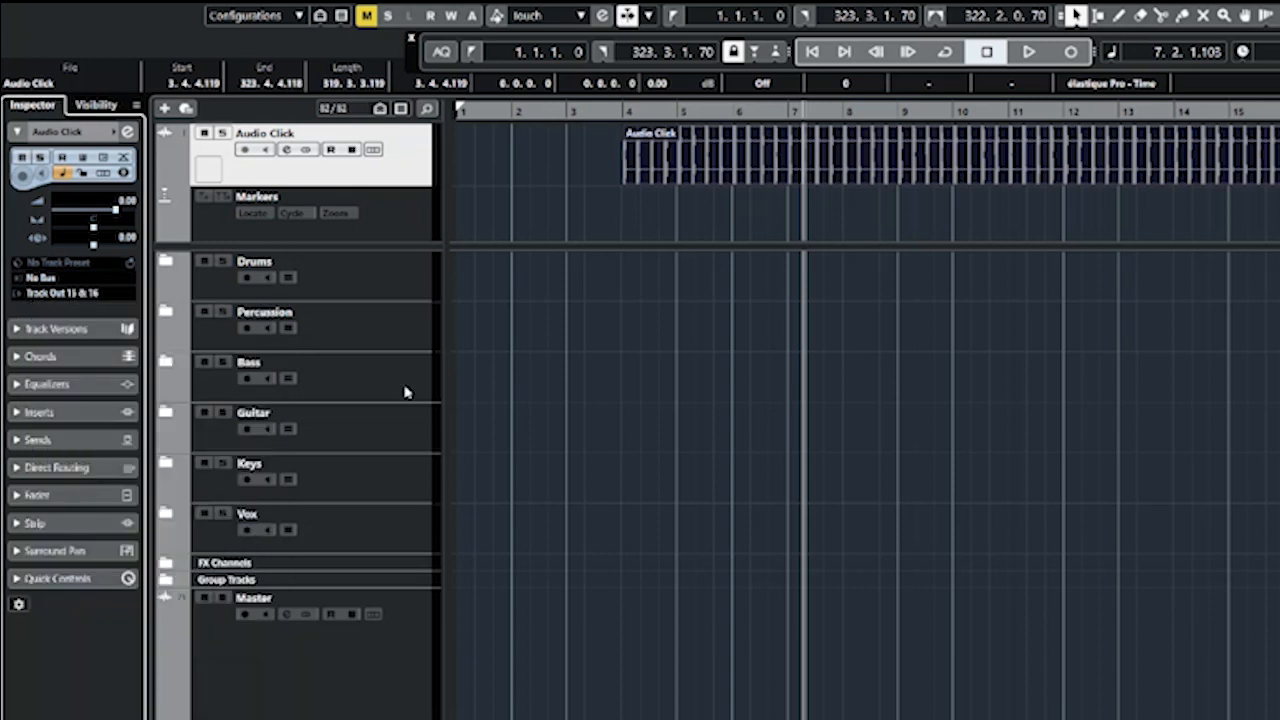
Add a marker track named Marker Track to the upper track zone.
key("space")
left_click(586, 68)
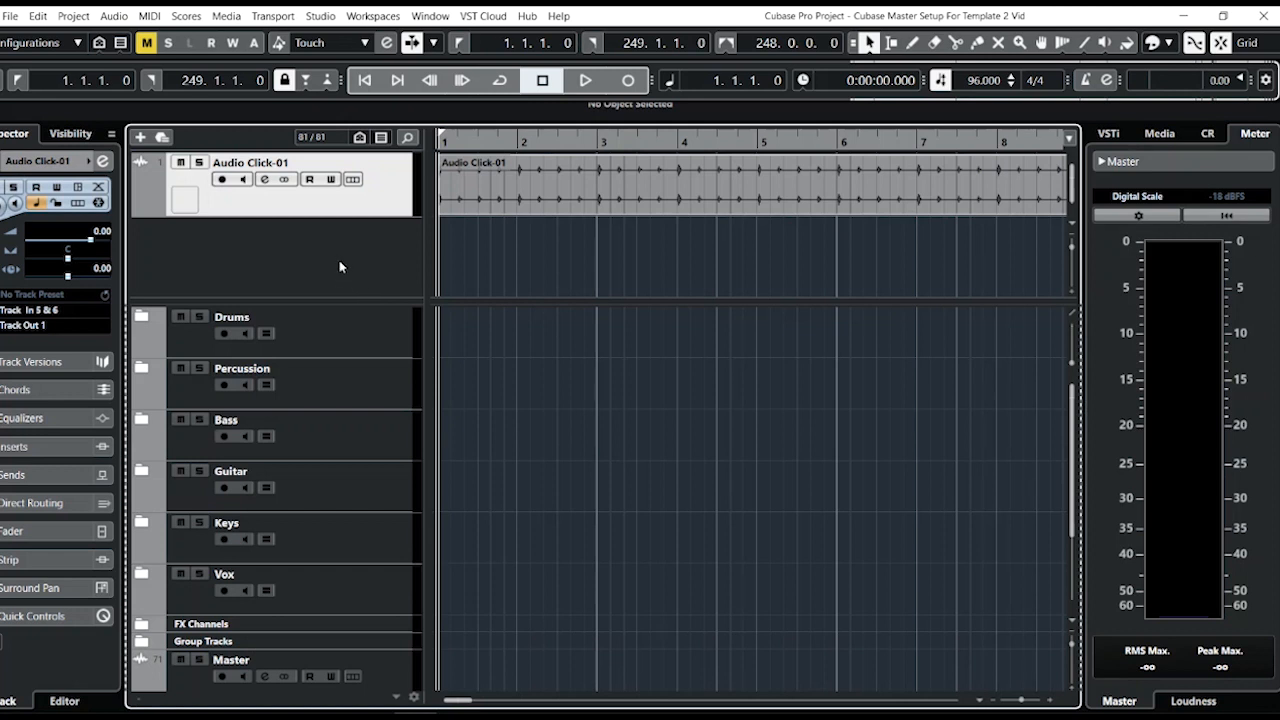
right_click(323, 258)
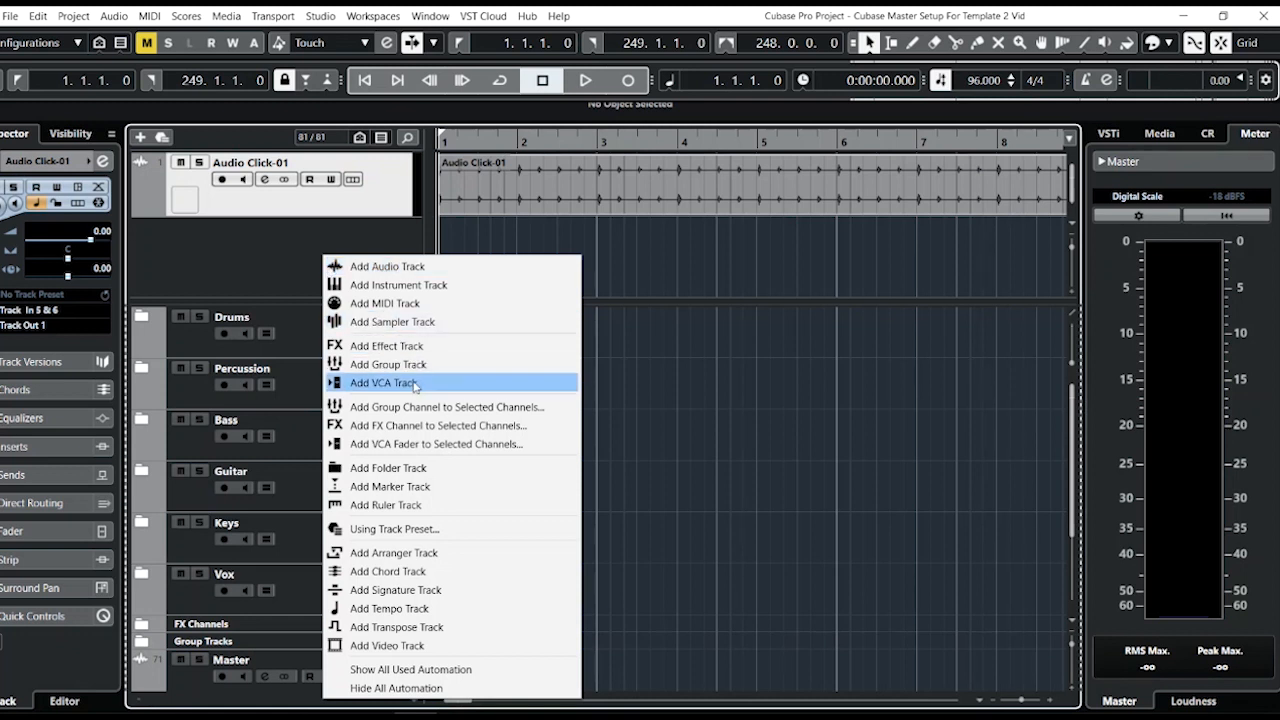
left_click(392, 486)
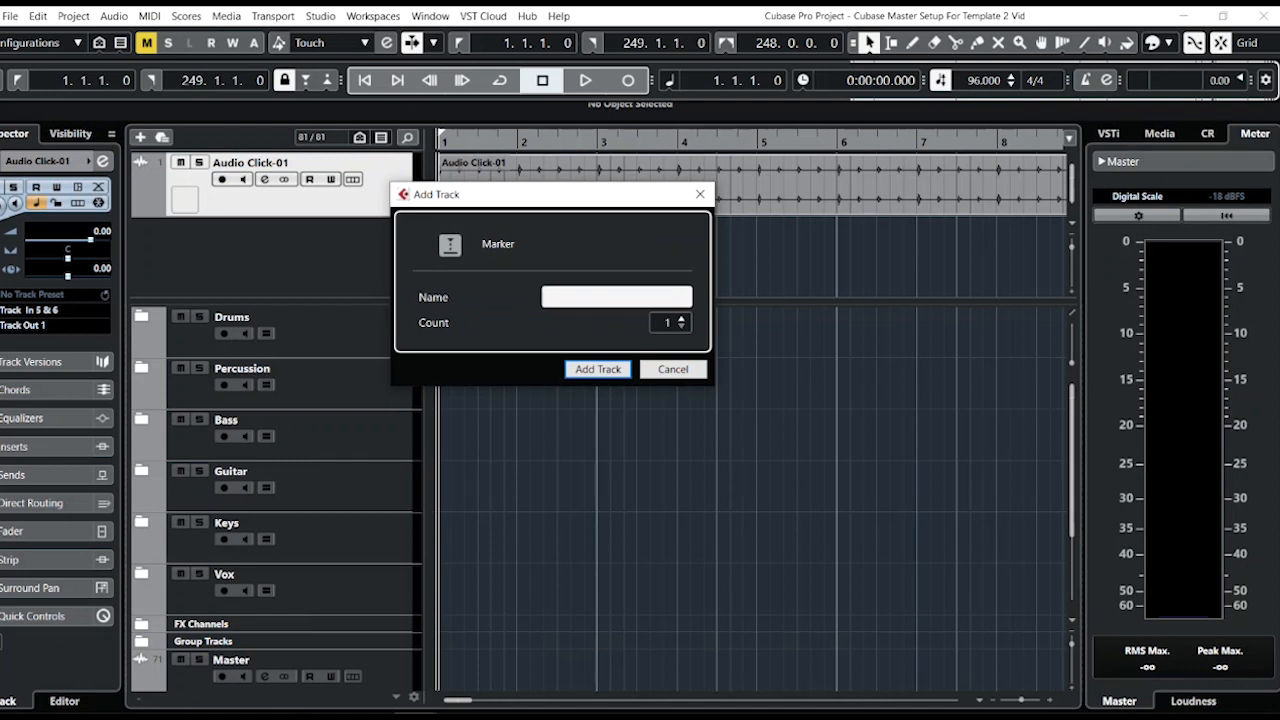
type("Marker Track")
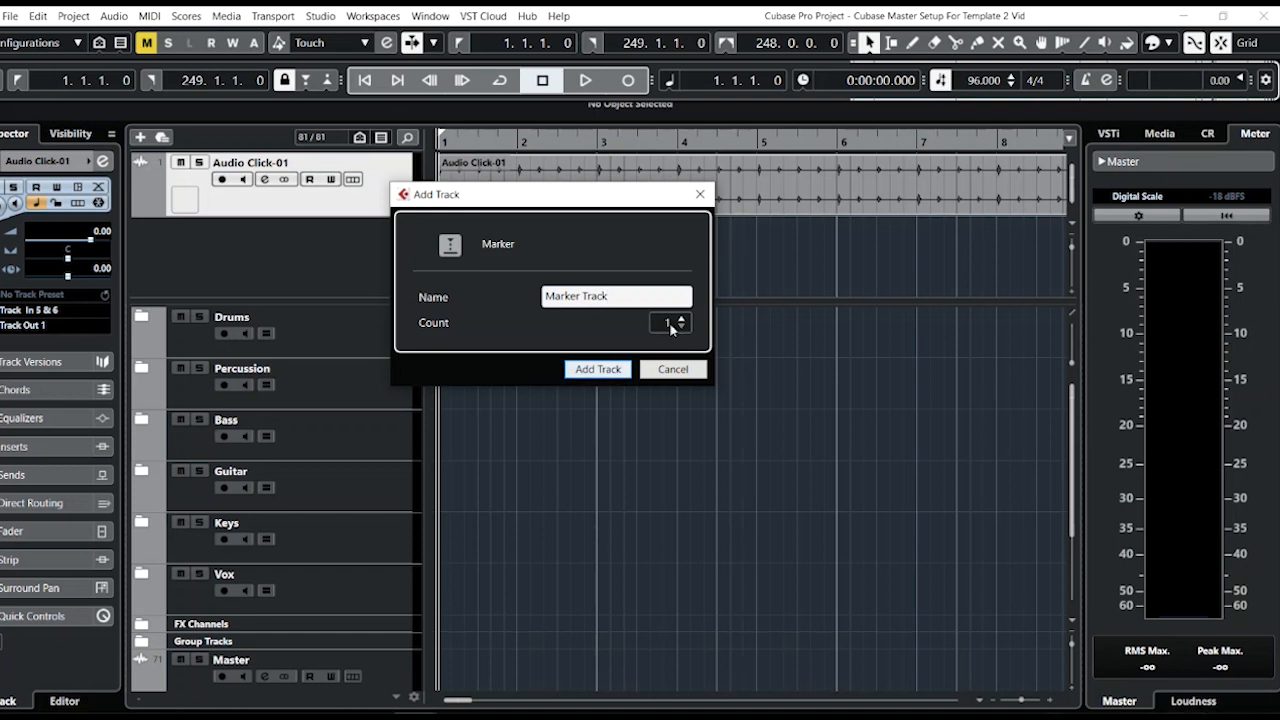
left_click(596, 369)
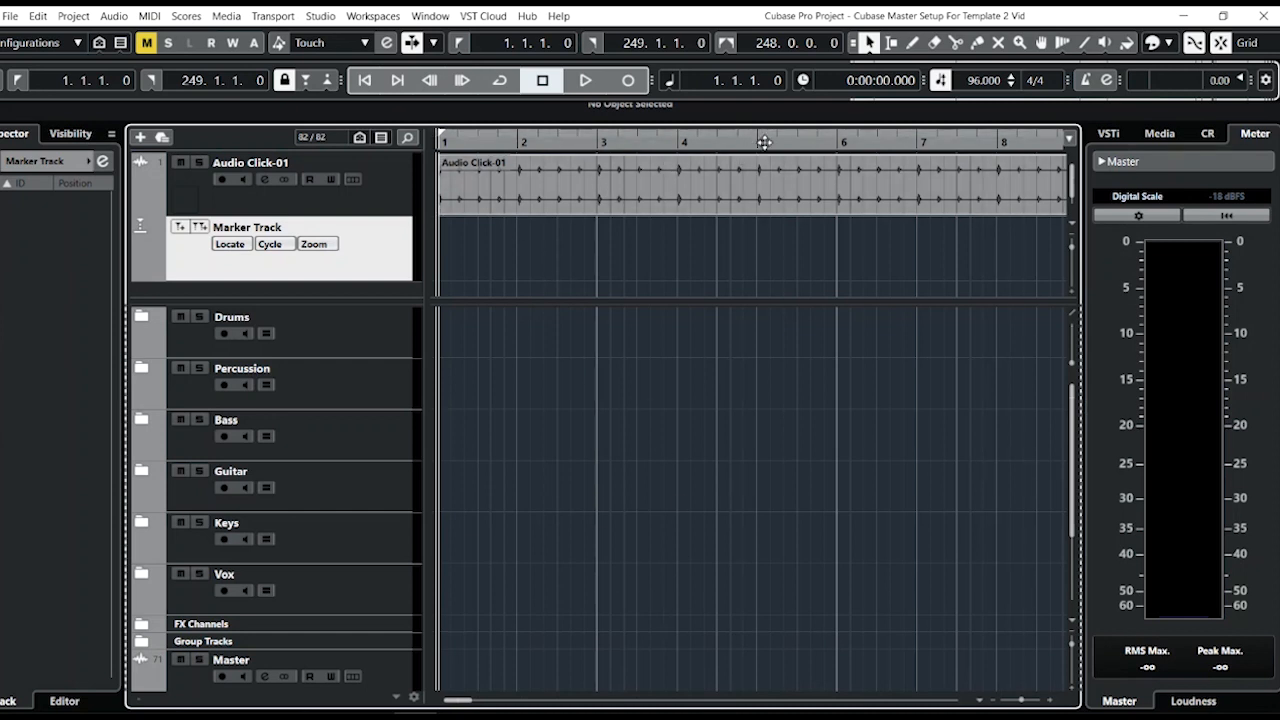
Place the cursor at bar 5 and add a marker there on the marker track.
left_click_drag(763, 144, 759, 136)
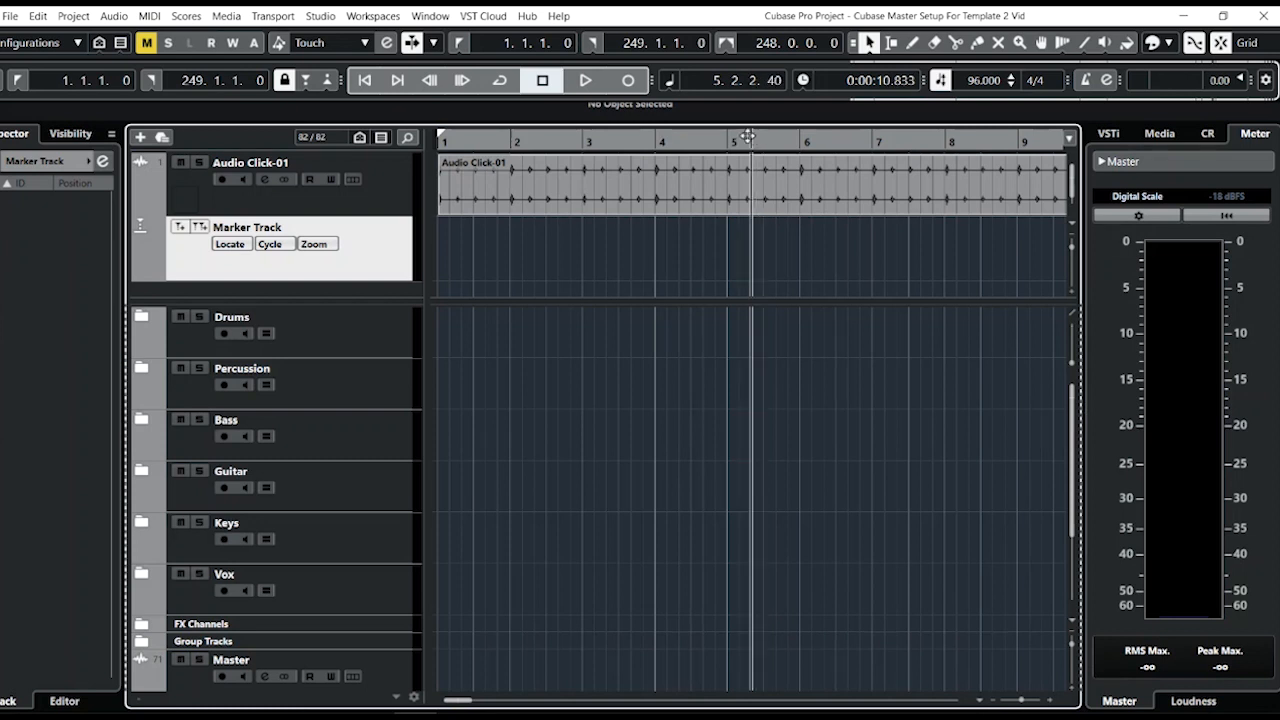
left_click(730, 138)
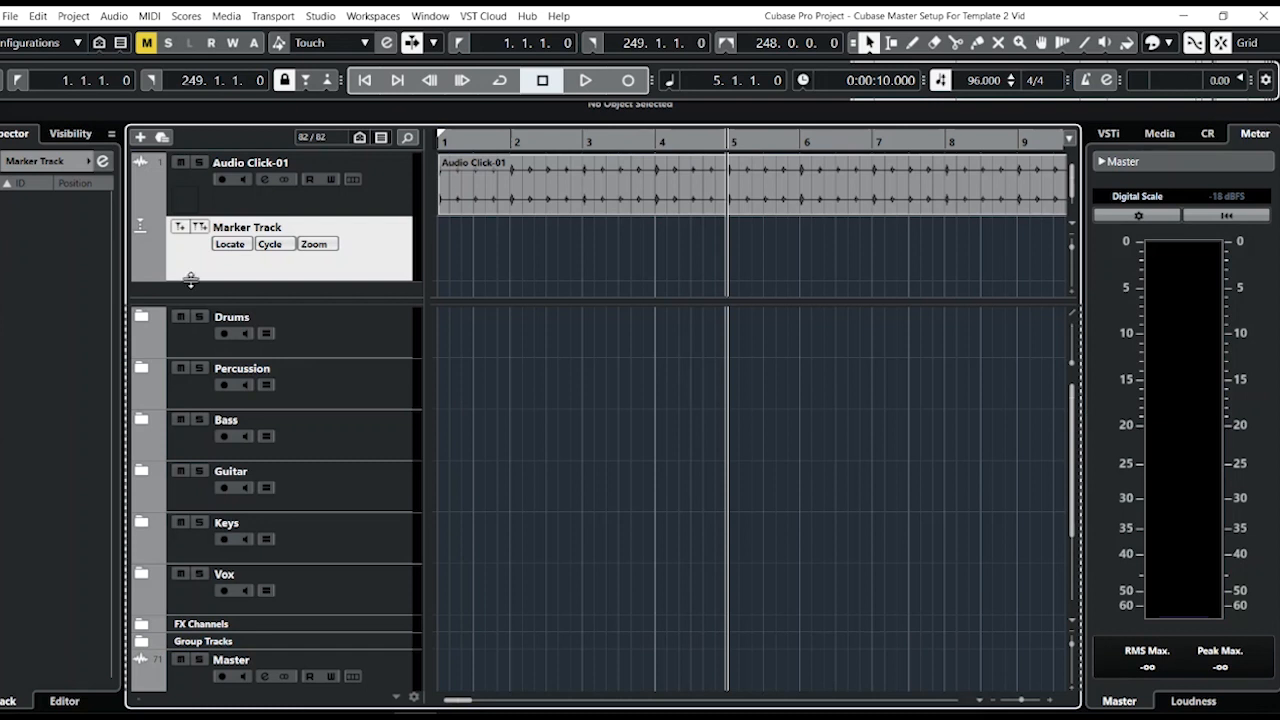
left_click(180, 227)
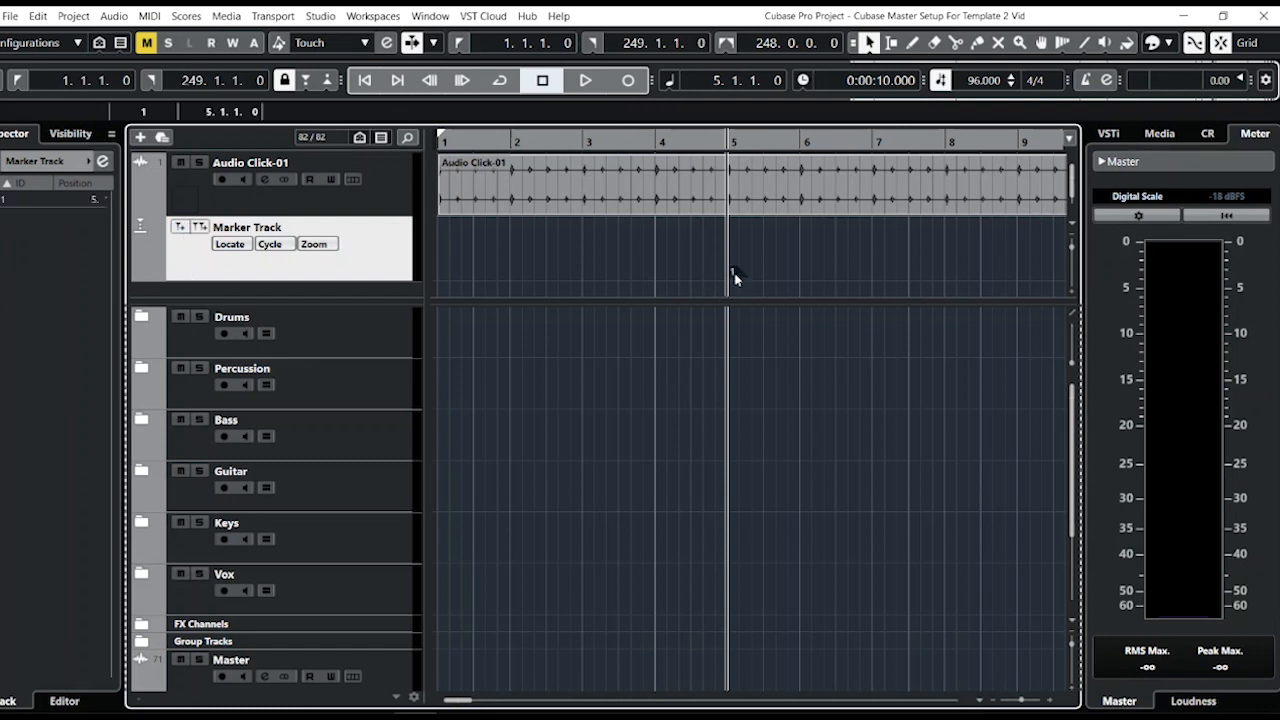
Toggle snap to grid for the project.
left_click(1220, 44)
left_click_drag(466, 706, 473, 706)
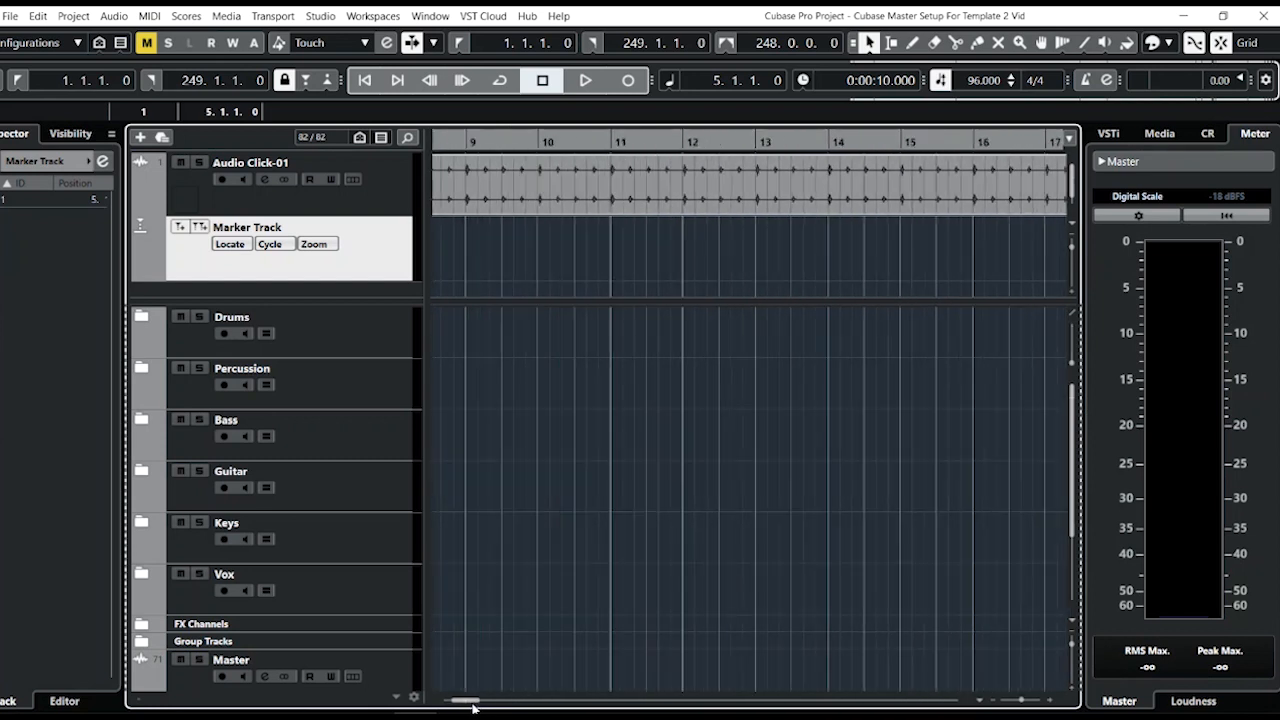
Add markers on the marker track at bar 17 and bar 25.
left_click(1048, 142)
key("Insert")
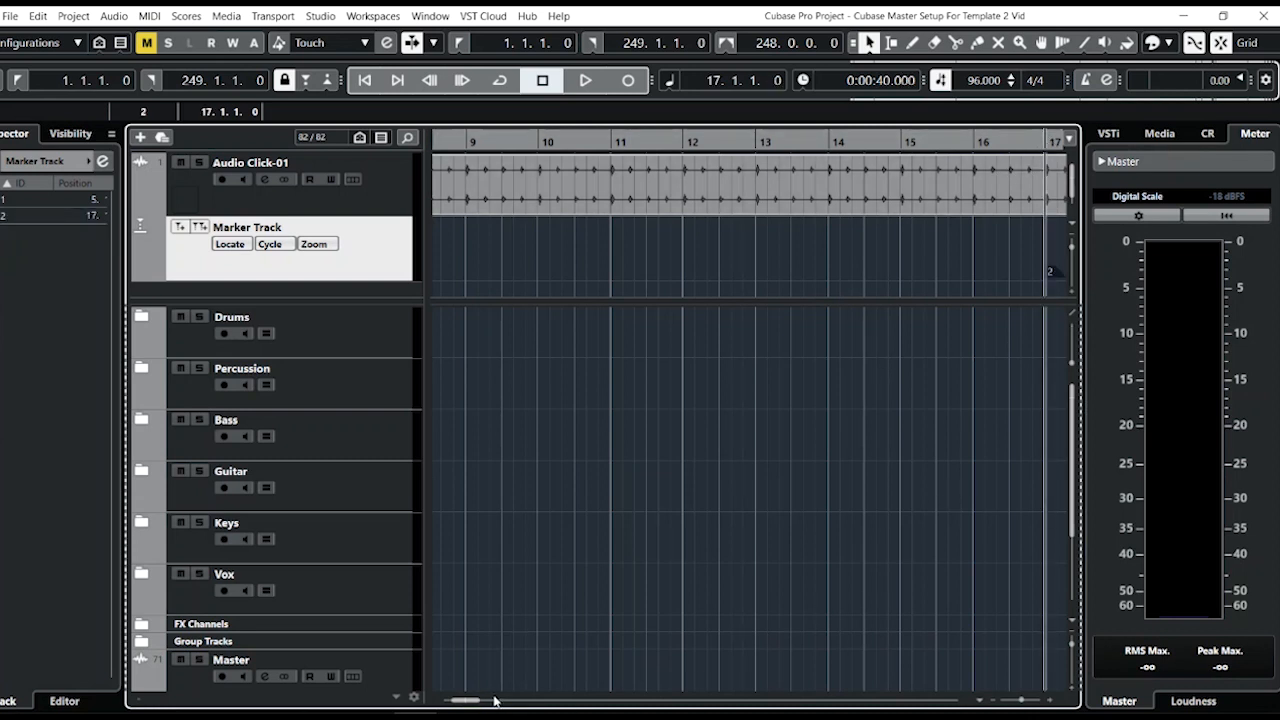
left_click_drag(479, 705, 486, 704)
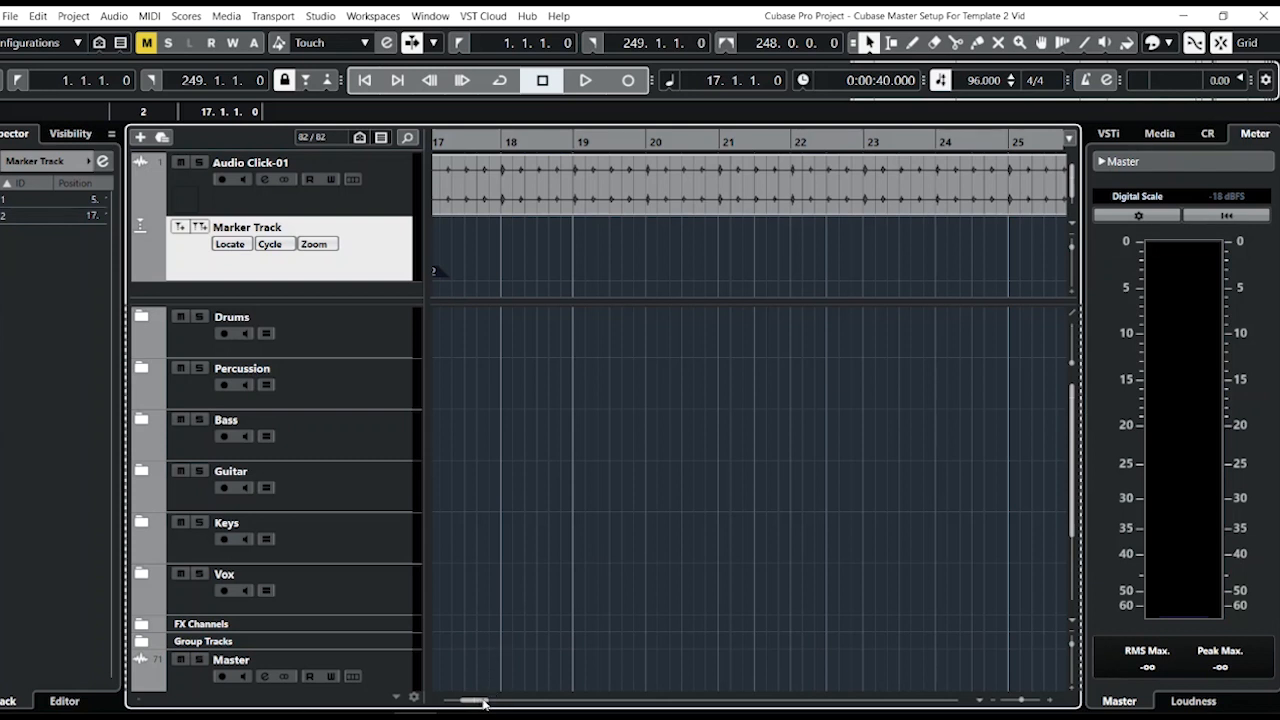
left_click_drag(478, 706, 481, 706)
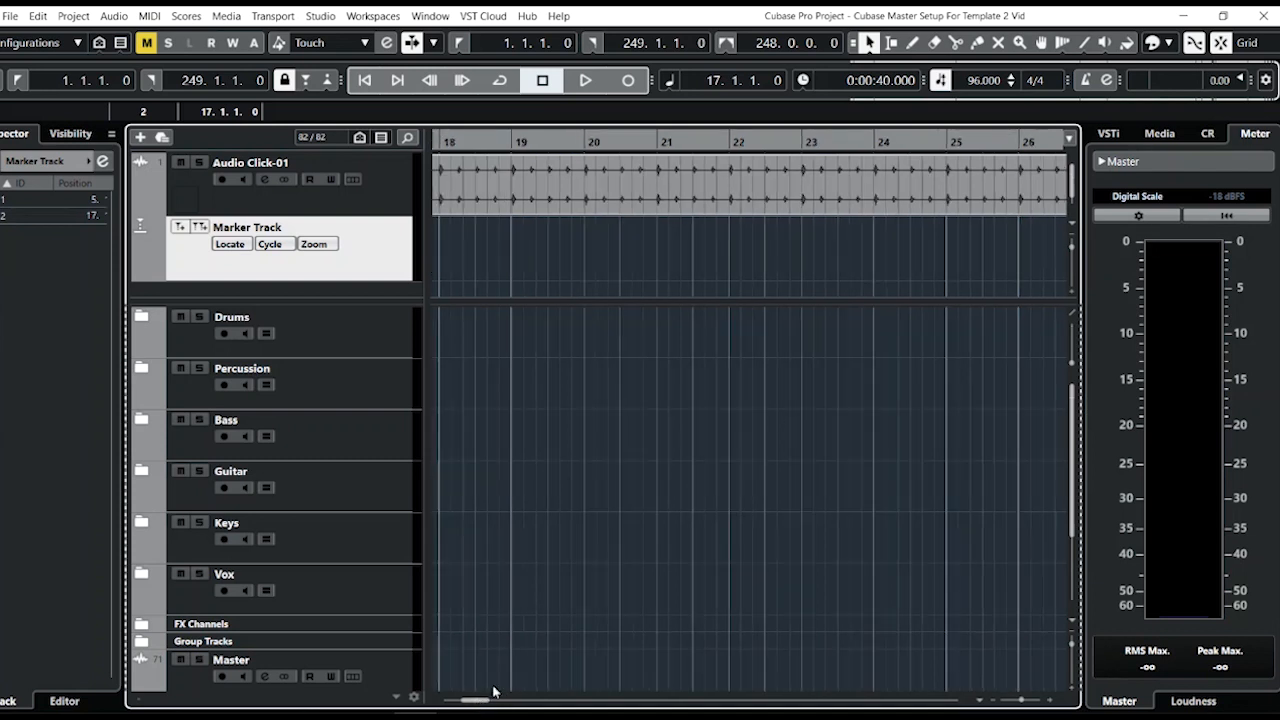
left_click(957, 145)
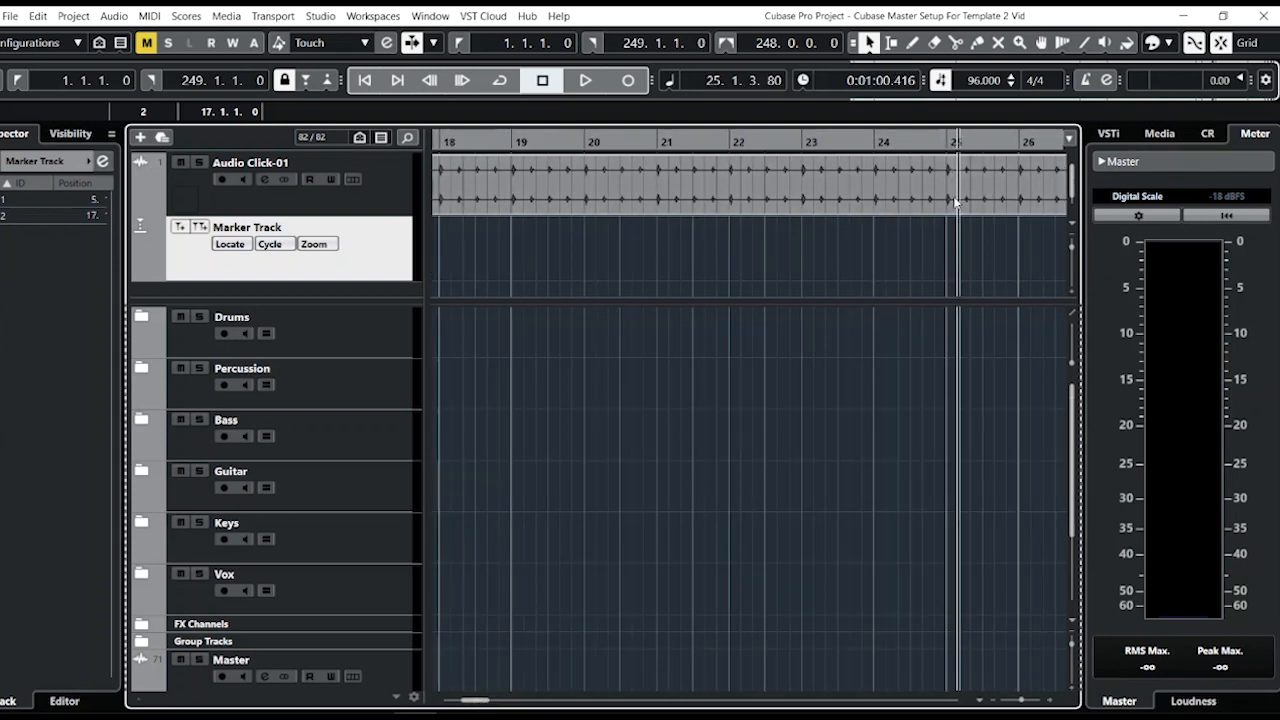
left_click(947, 145)
key("Insert")
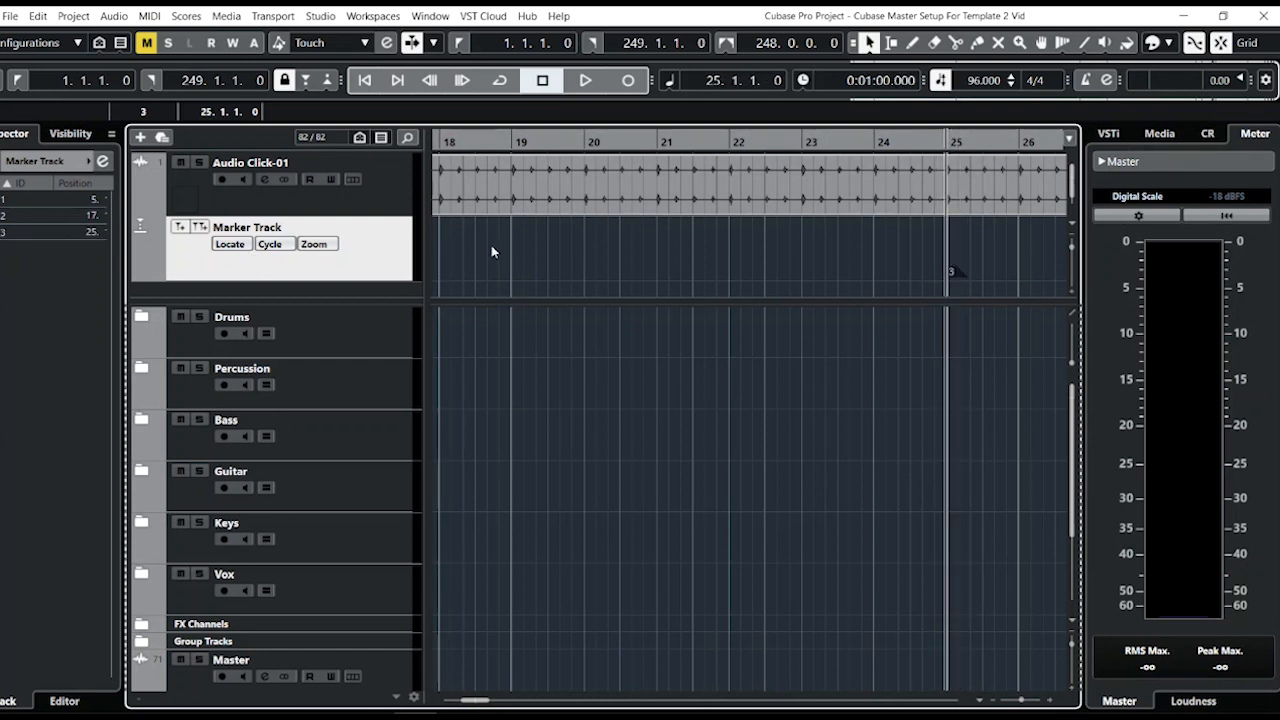
Open the Markers window and name the first marker Intro.
left_click(102, 162)
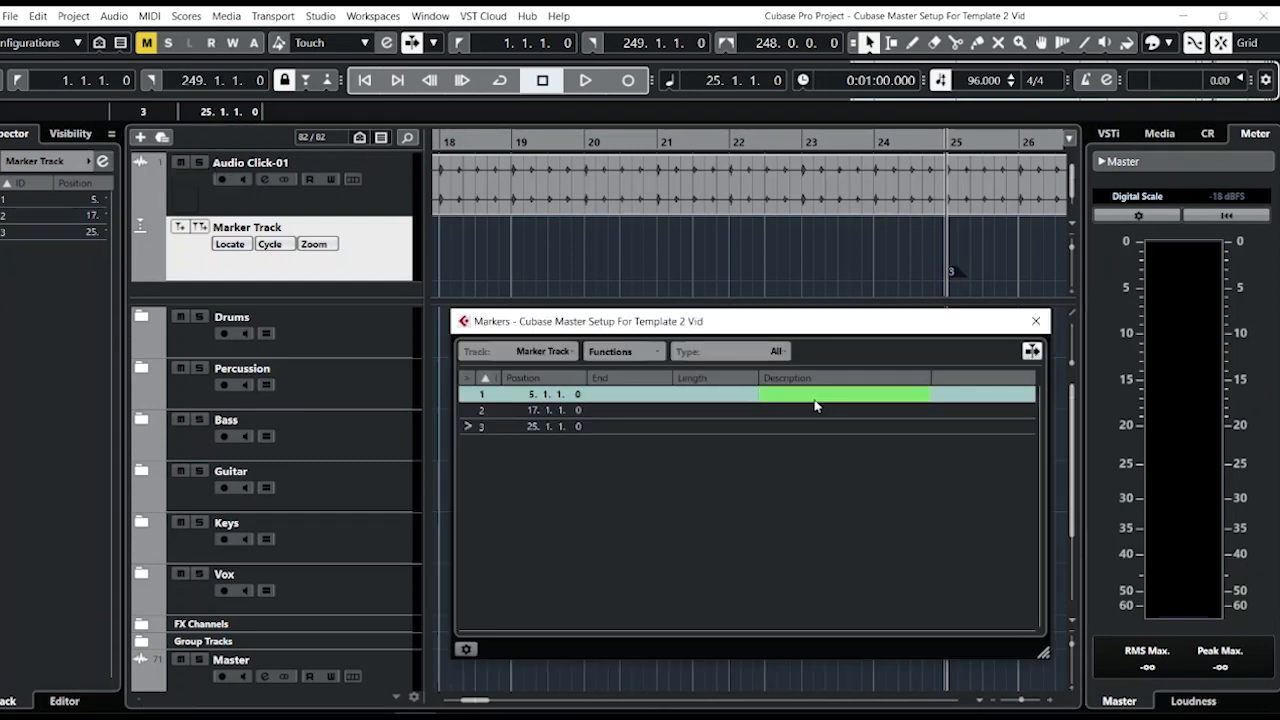
double_click(818, 398)
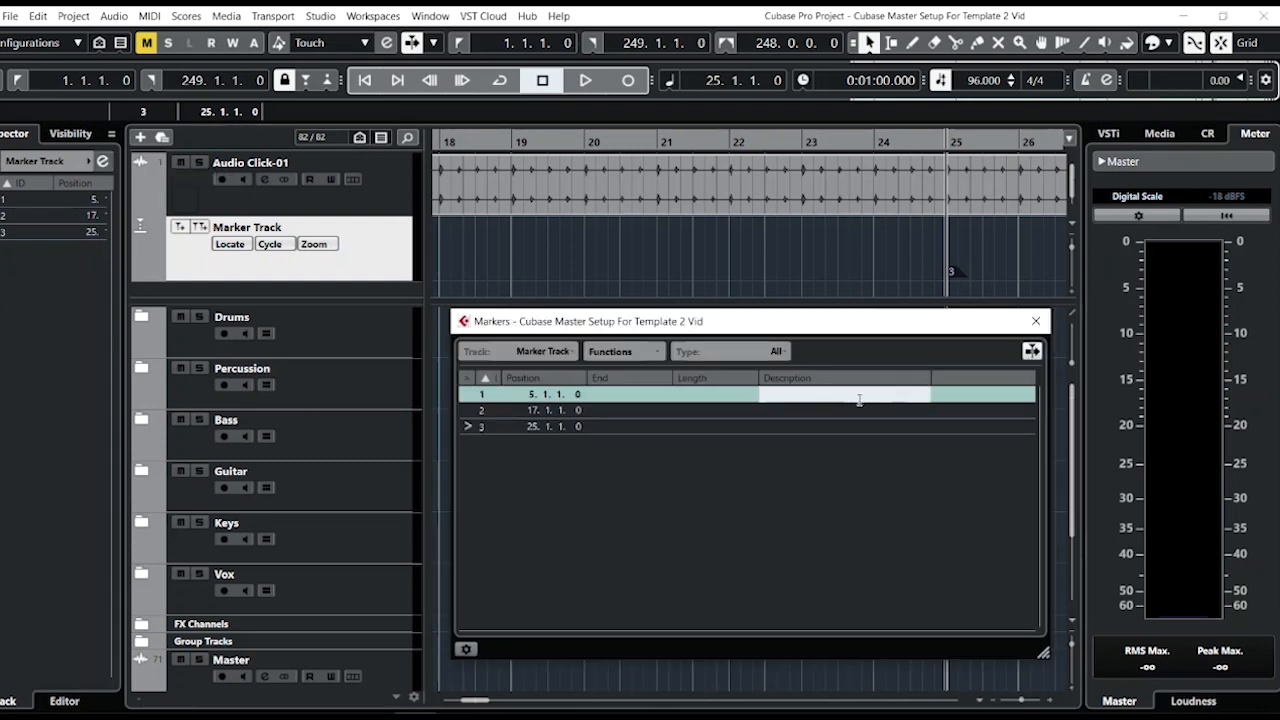
type("Intro.")
key("Tab")
key("Tab")
key("Tab")
key("Tab")
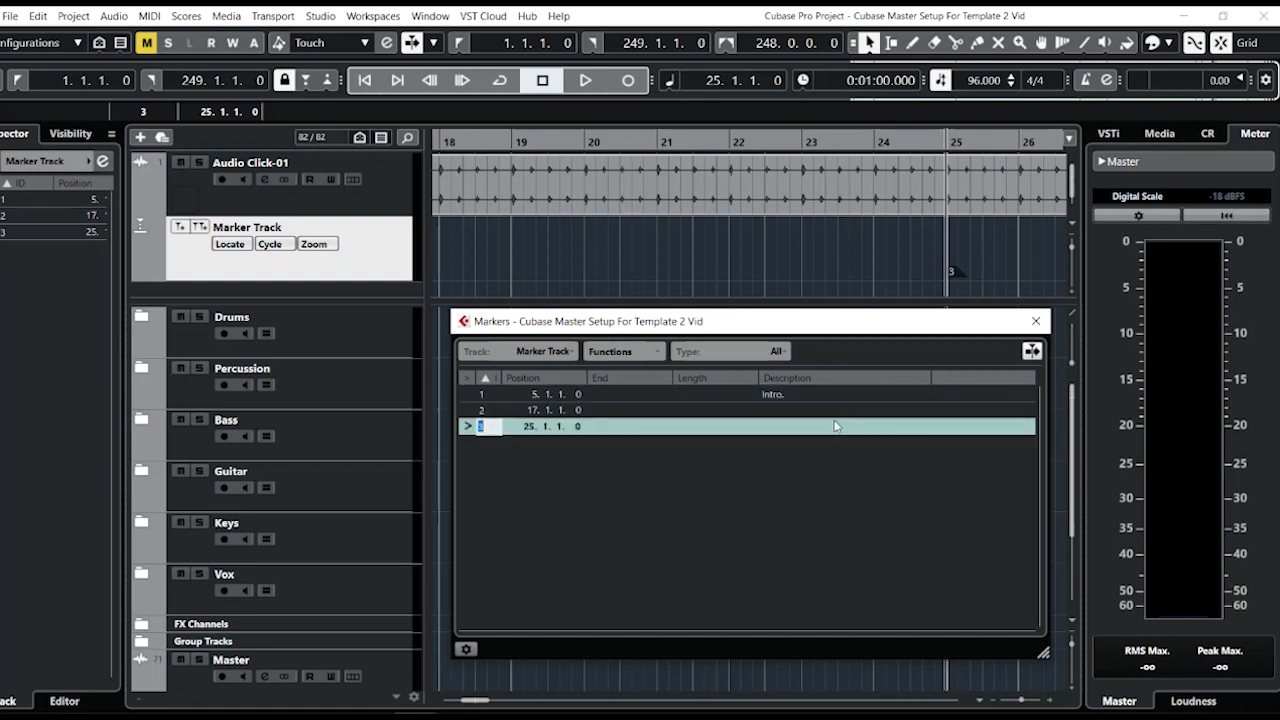
Name the second marker Verse 1.
double_click(855, 411)
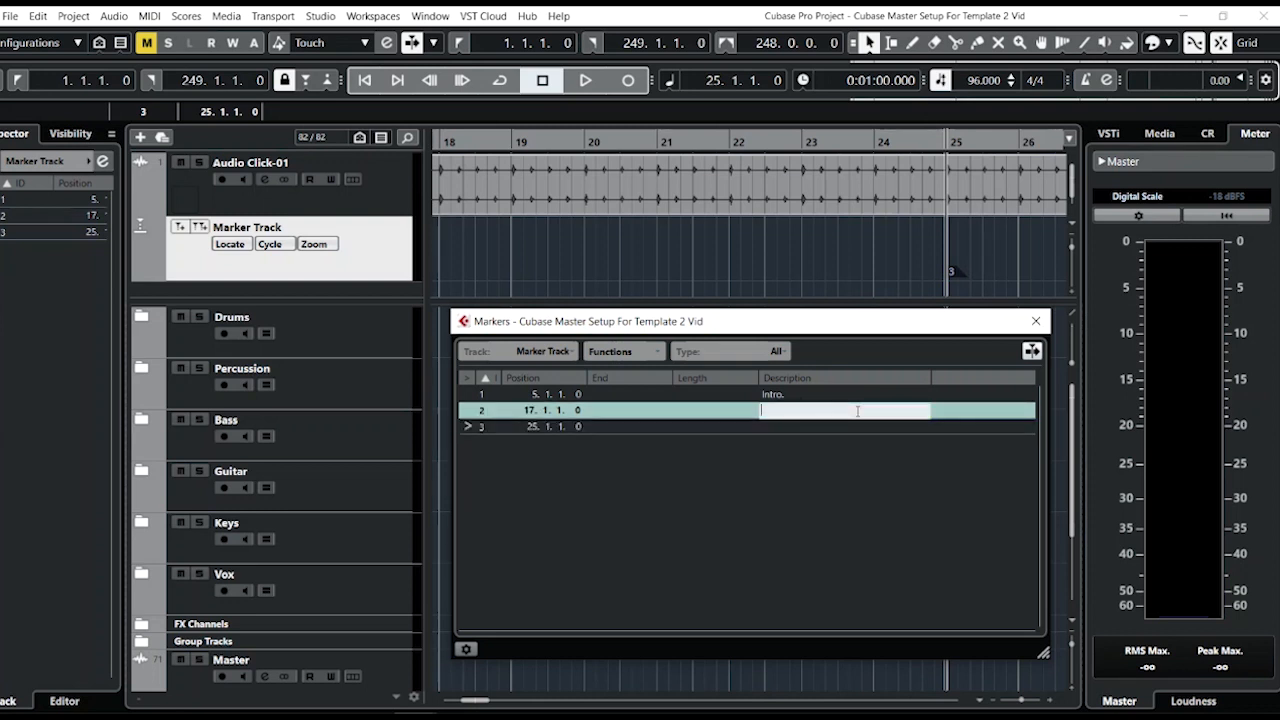
type("Verse 1")
key("Return")
key("Tab")
key("Tab")
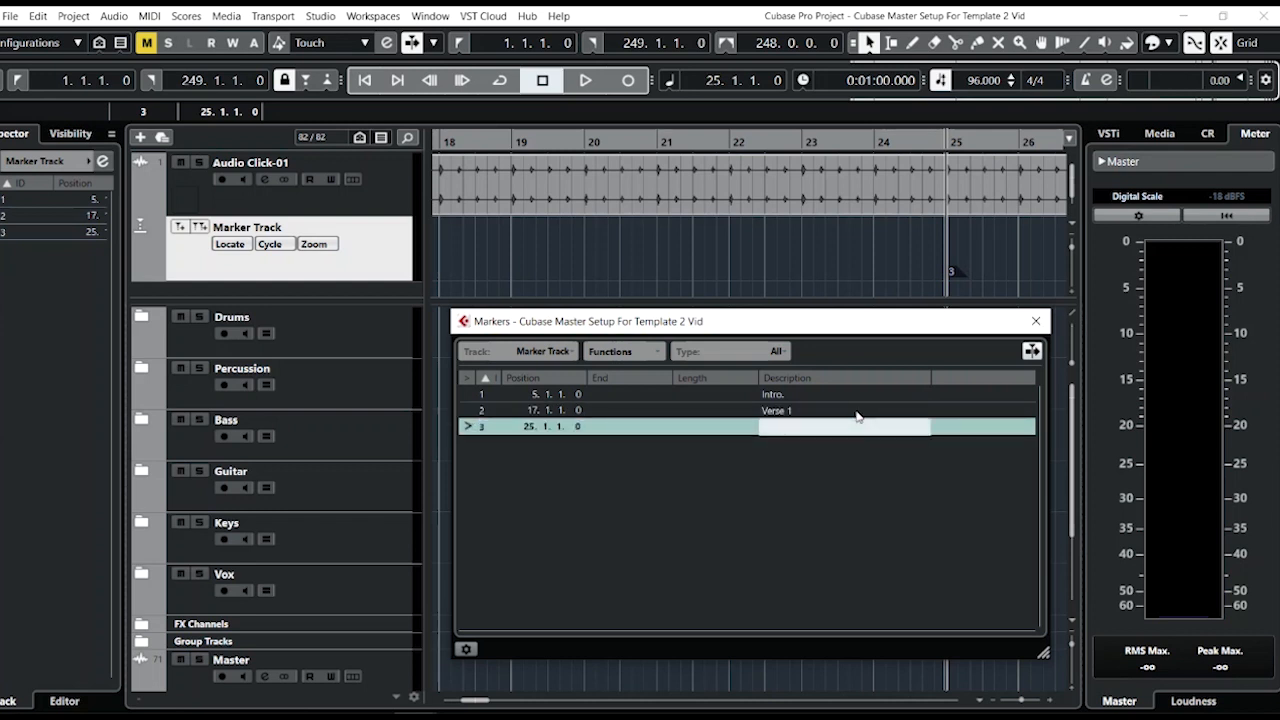
type("Verse")
Name the third marker Chorus 1 and close the Markers window.
key("BackSpace")
key("BackSpace")
type("Chorus 1")
key("Return")
key("ctrl+m")
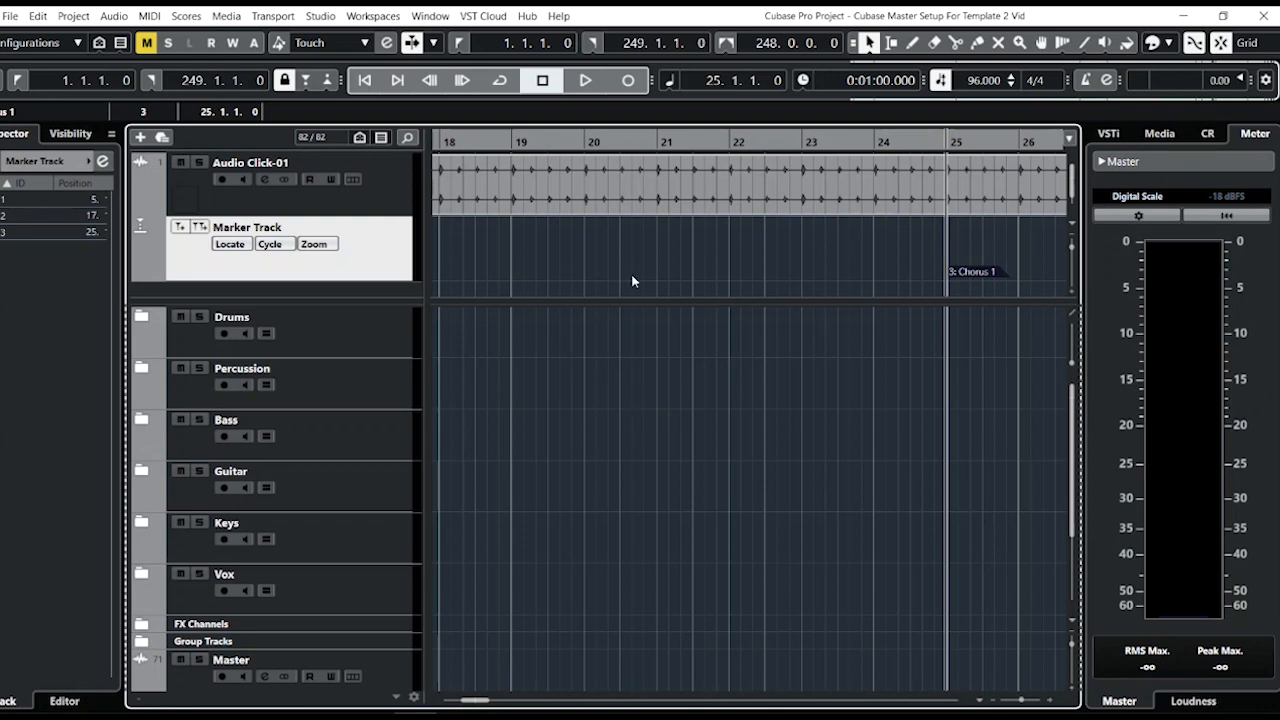
Step the project cursor through the markers using previous and next marker locating.
left_click(366, 83)
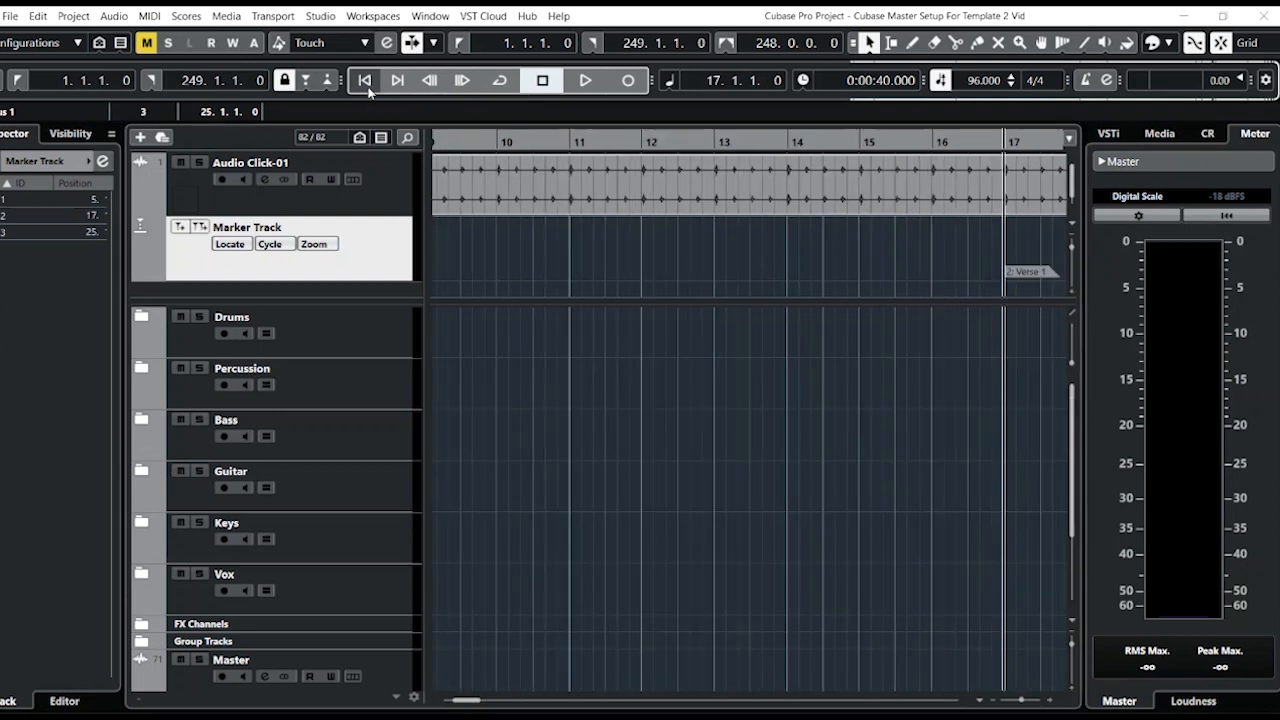
left_click(1018, 700)
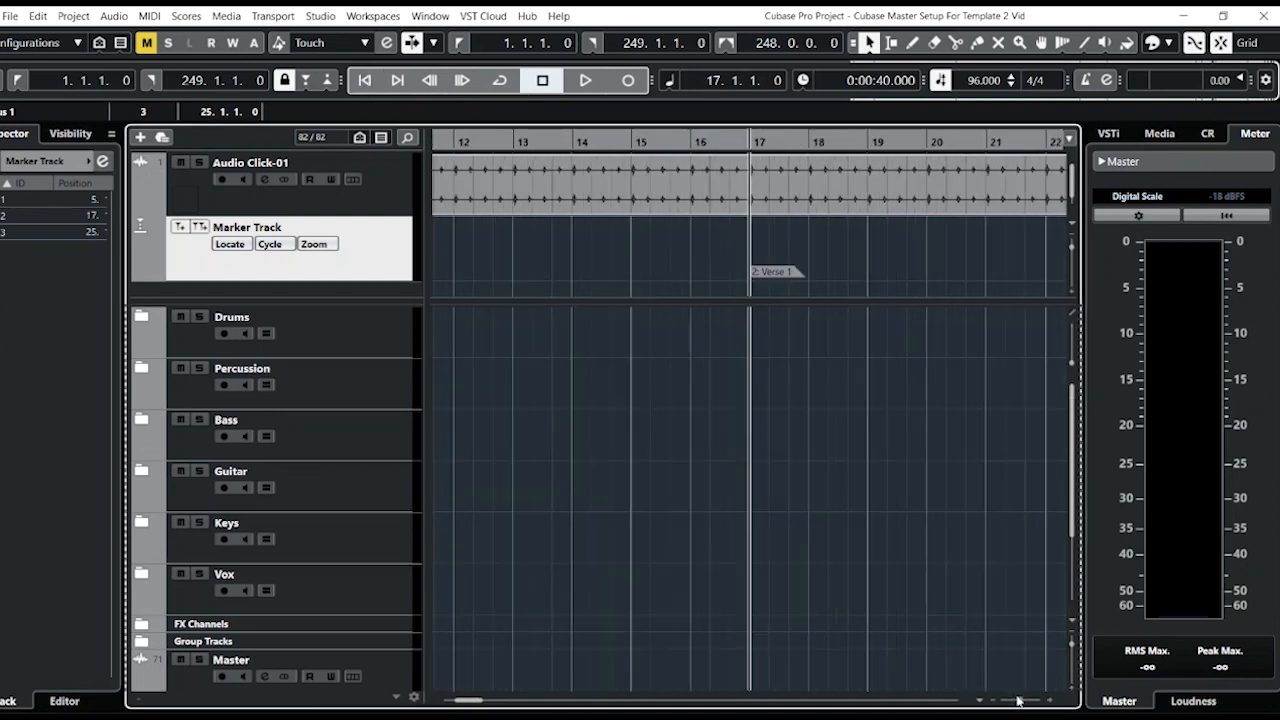
left_click(1018, 700)
left_click(366, 80)
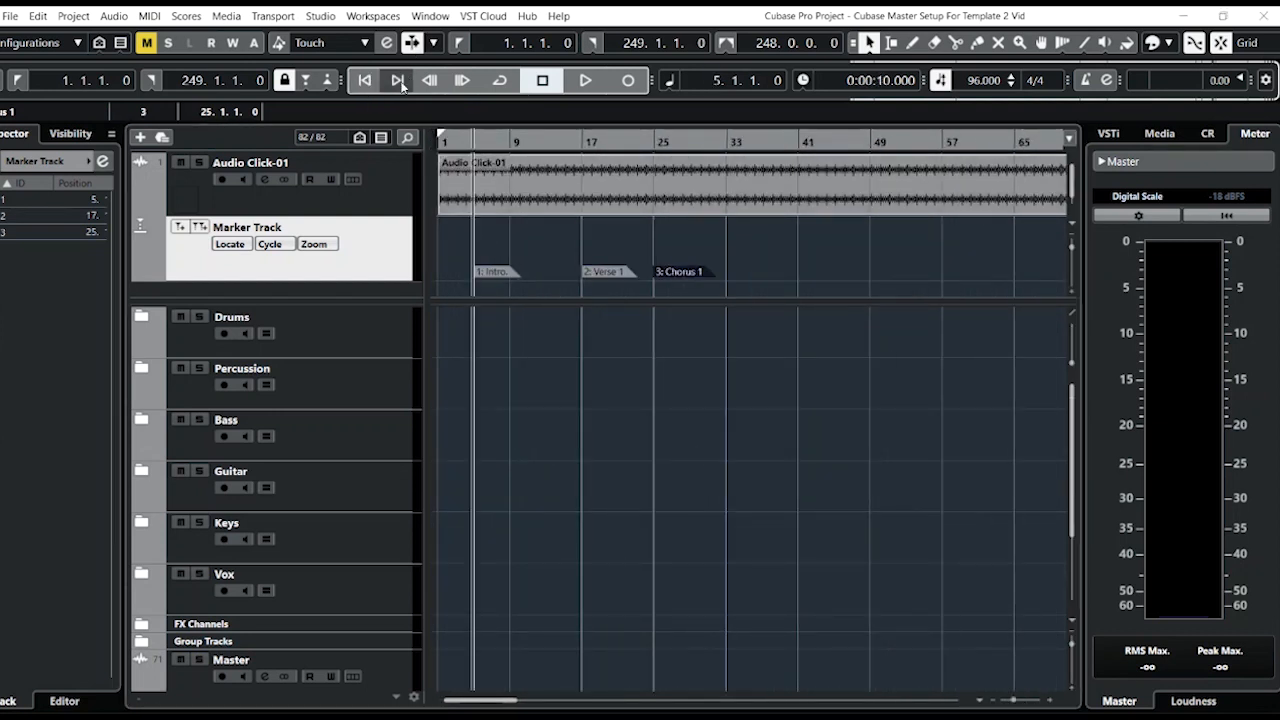
left_click(399, 83)
left_click(399, 83)
left_click(399, 83)
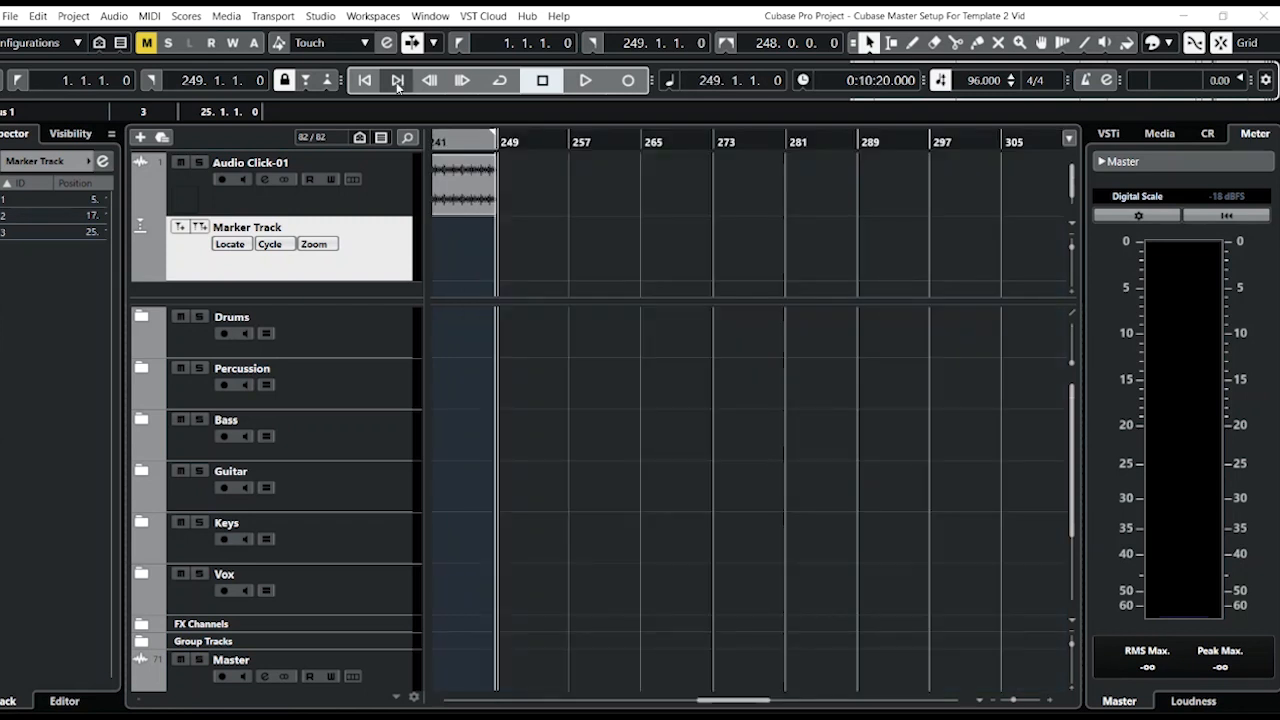
left_click(366, 82)
left_click(366, 82)
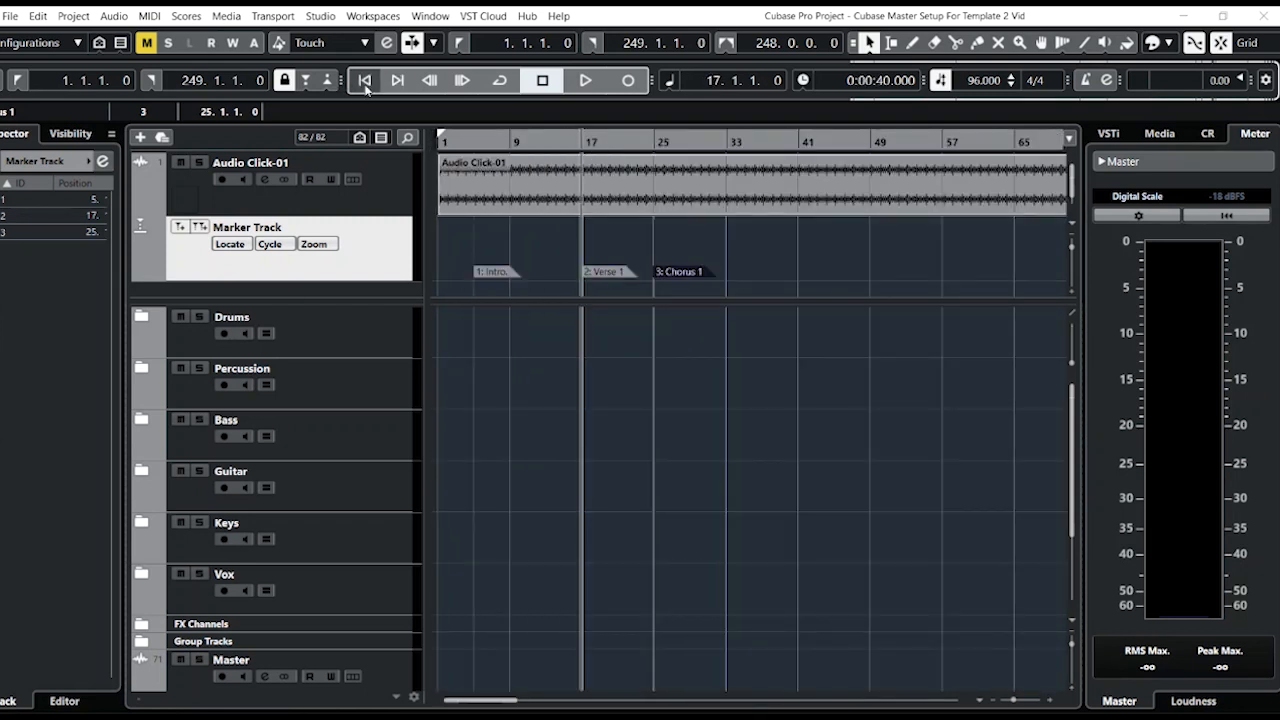
left_click(366, 82)
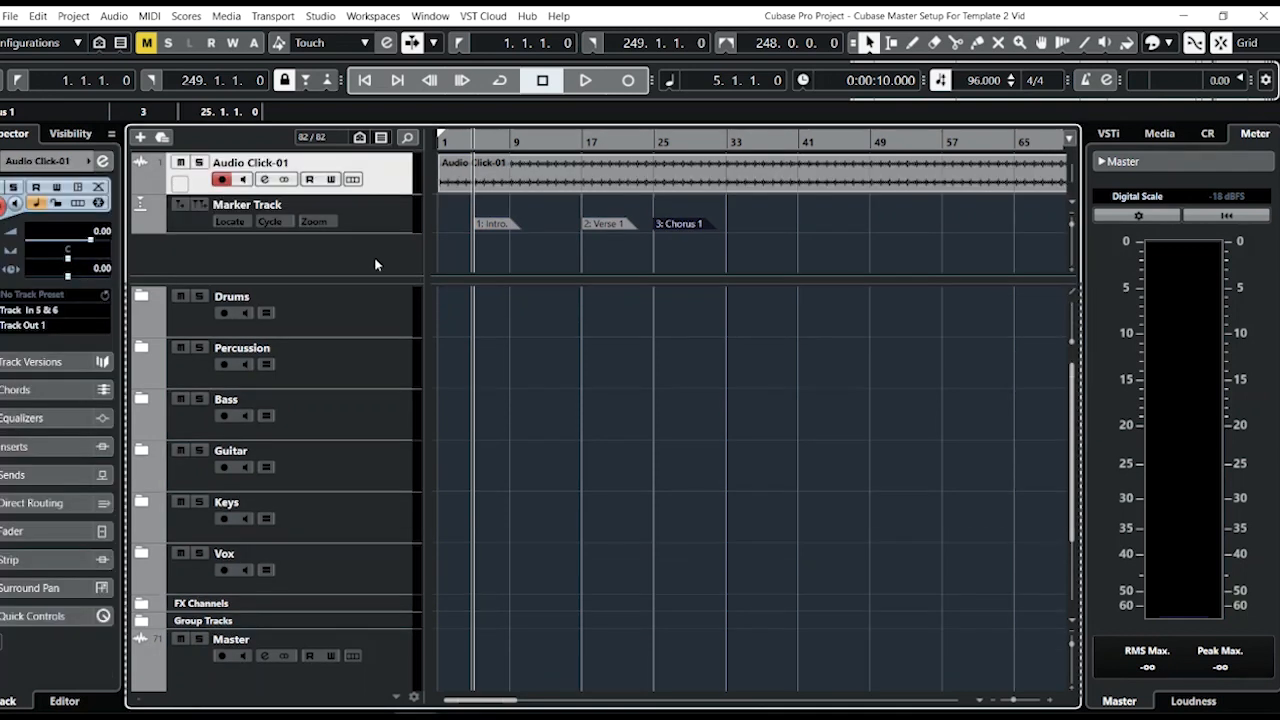
Add a stereo audio track with outputs routed to Track Out 15 & 16.
right_click(376, 262)
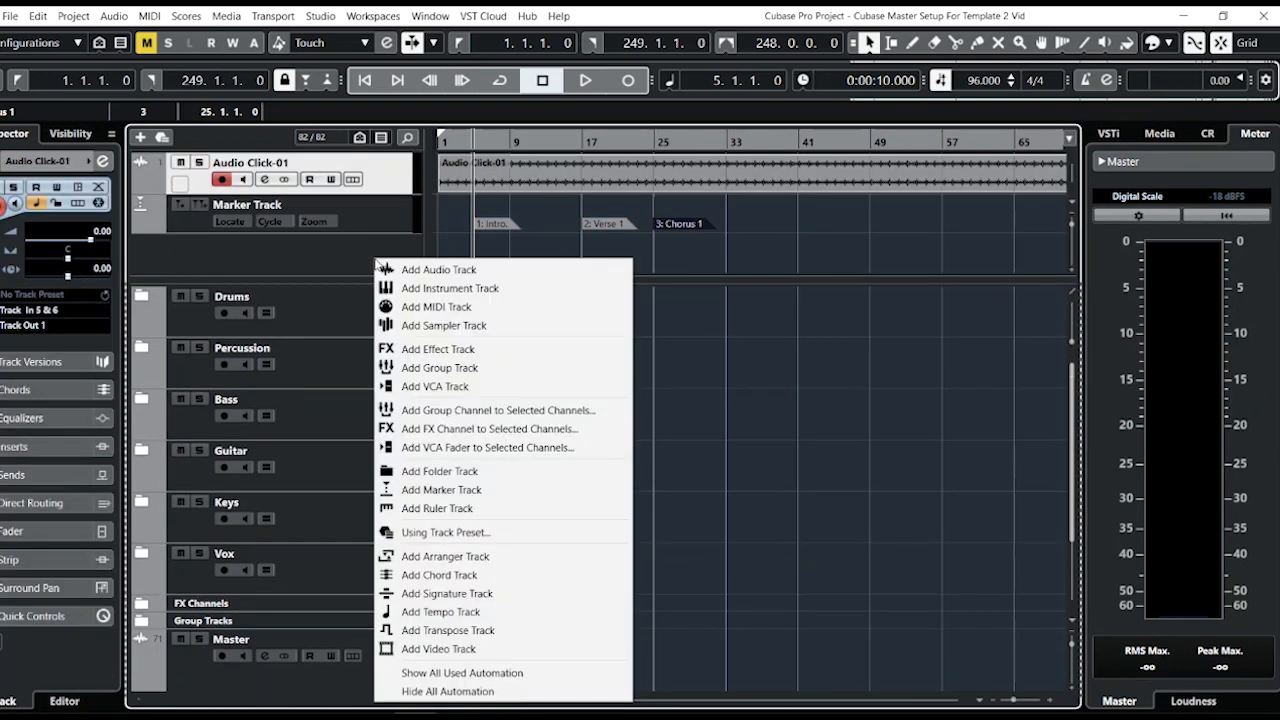
left_click(423, 270)
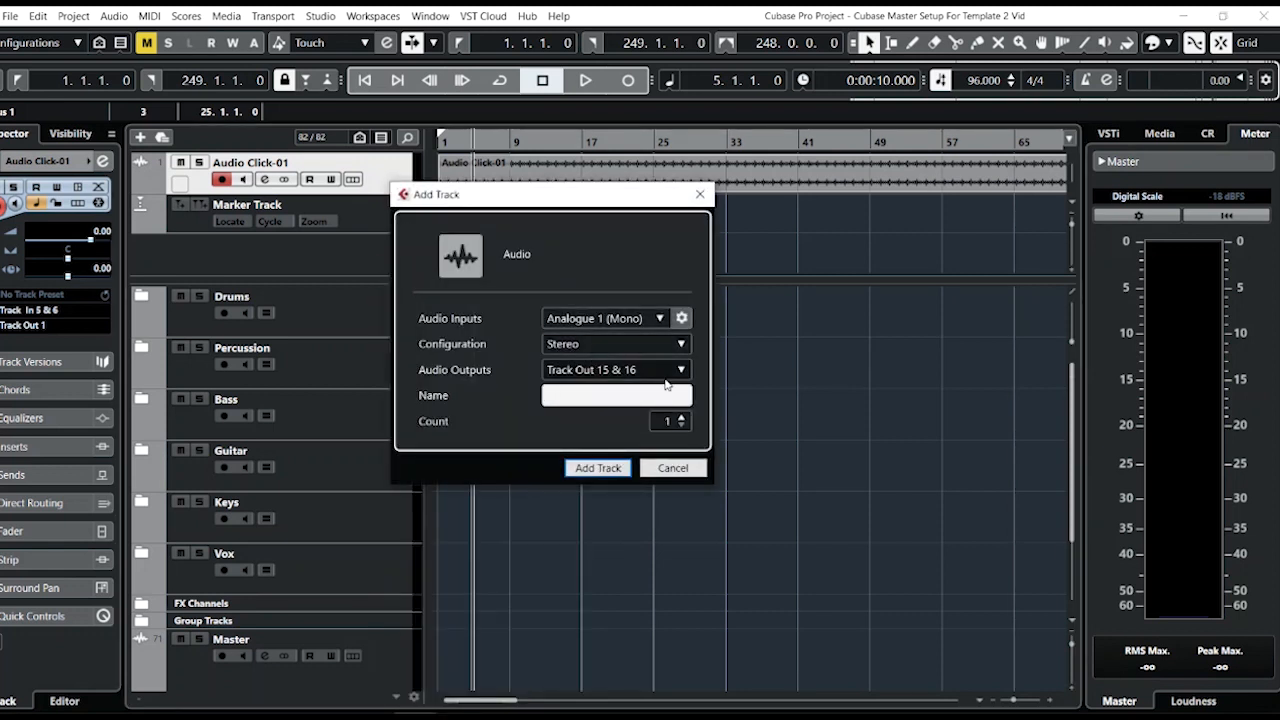
left_click(607, 474)
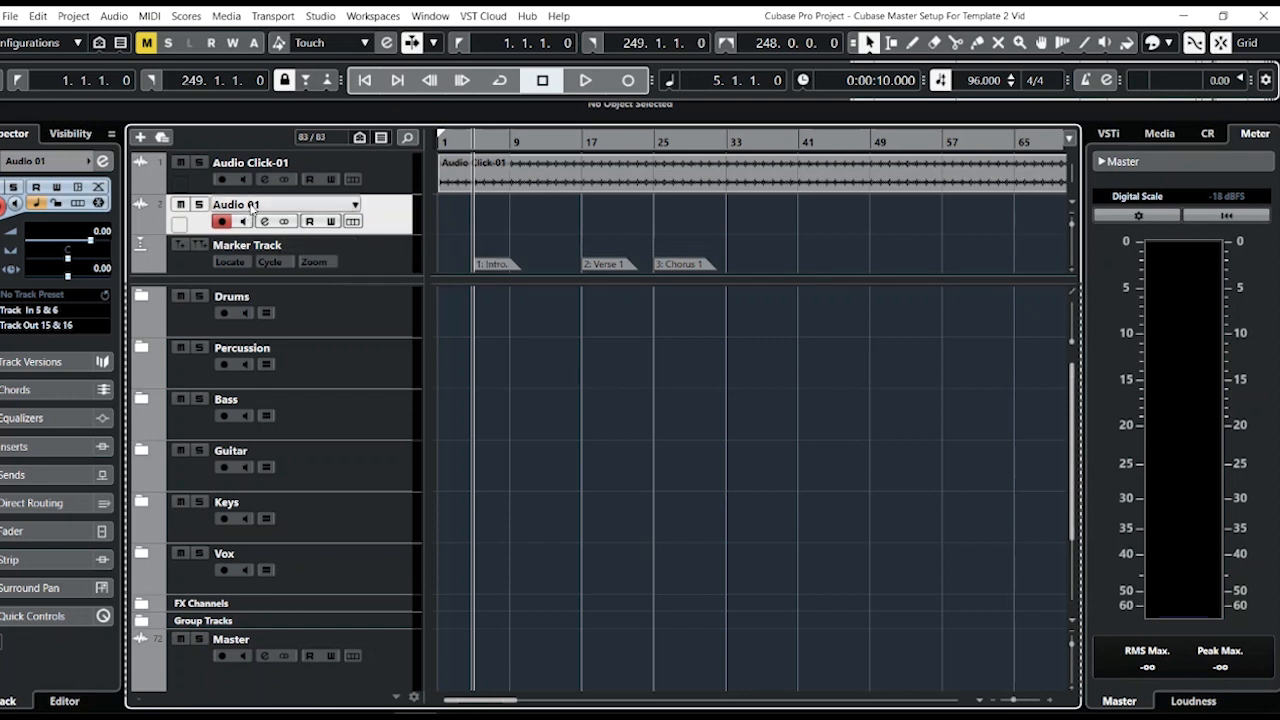
Move the new audio track below the marker track and rename it Ref. Track.
left_click_drag(400, 230, 394, 248)
double_click(276, 243)
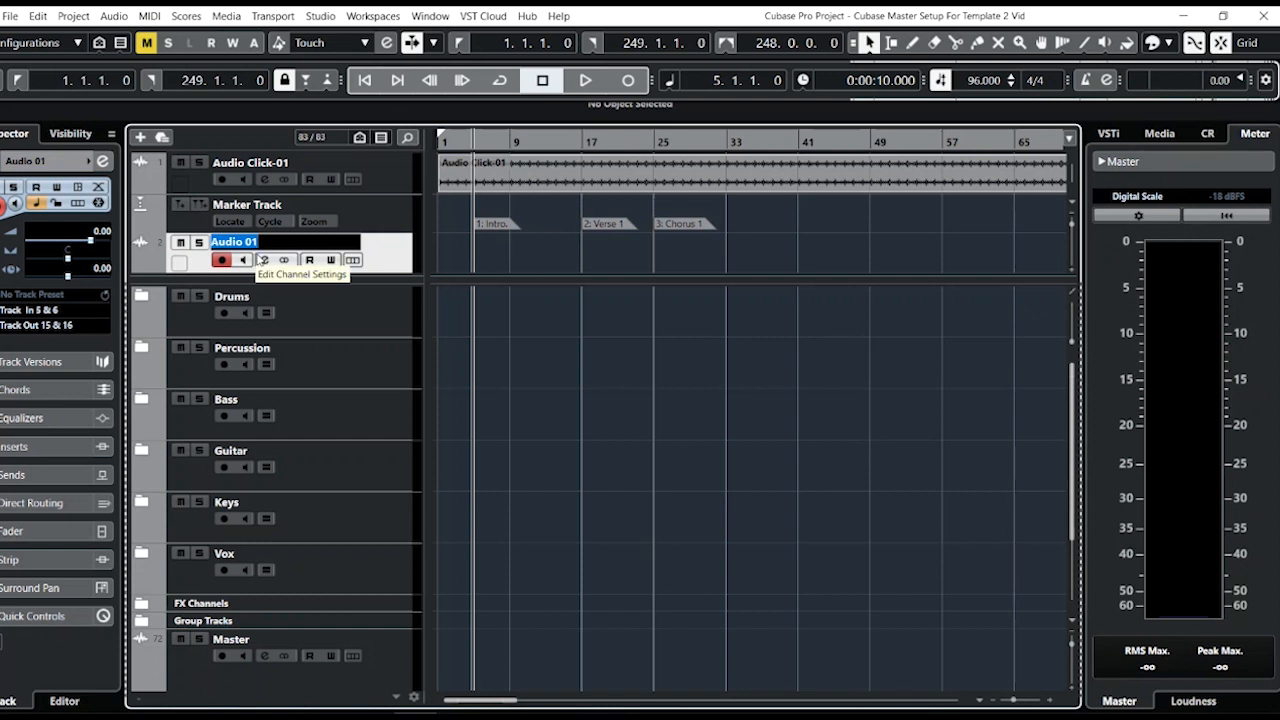
type("Ref. Track")
key("Return")
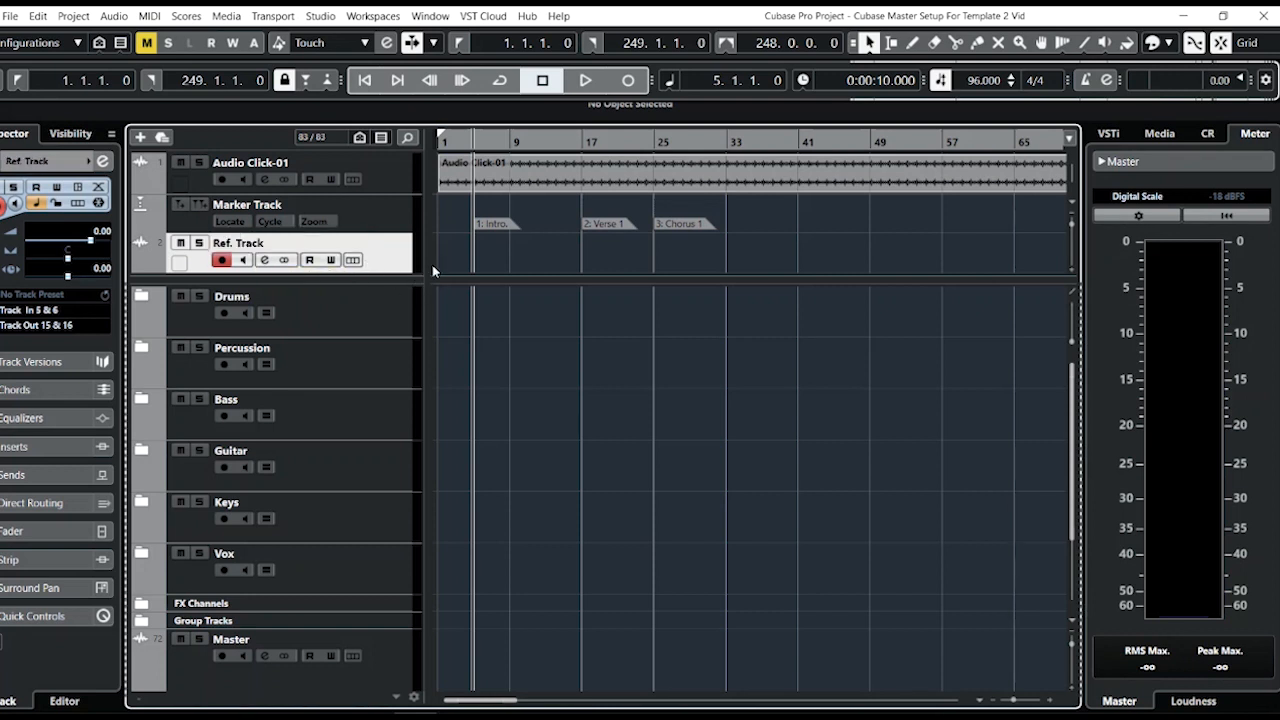
Set the Ref. Track's input routing to No Bus.
scroll(386, 270, "down", 1)
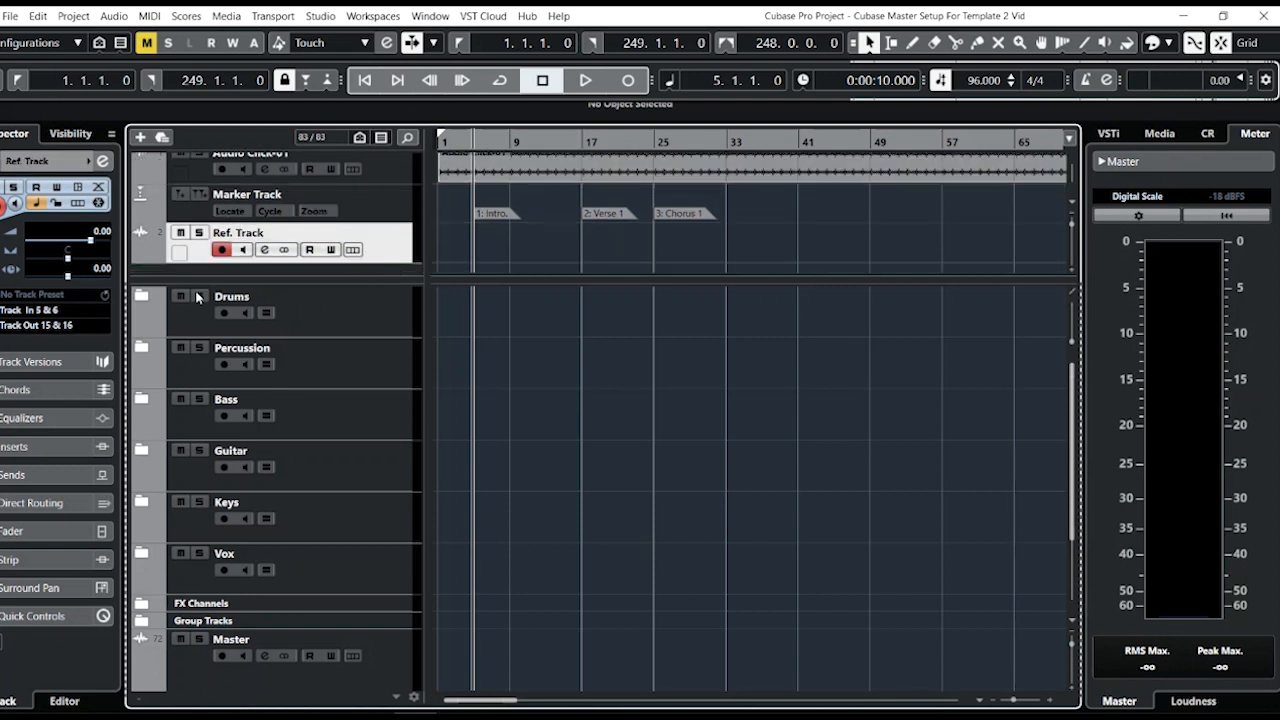
left_click(51, 311)
left_click(61, 380)
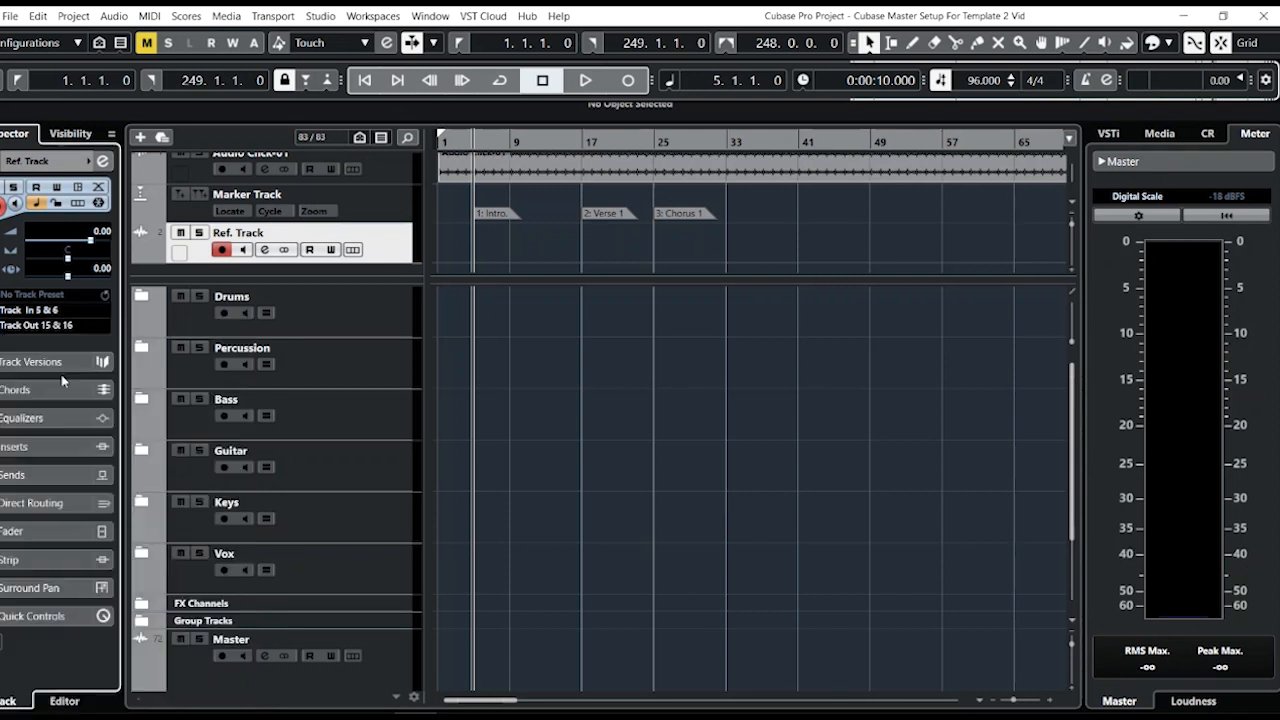
left_click(72, 327)
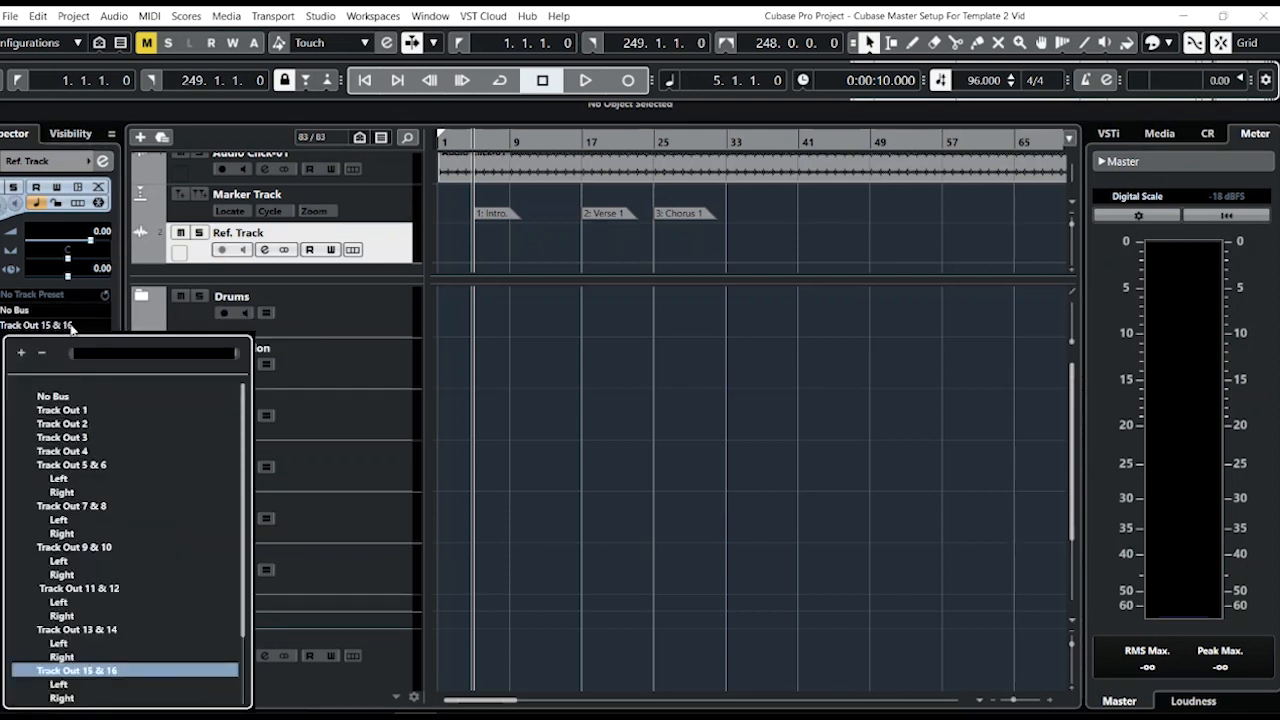
left_click(72, 328)
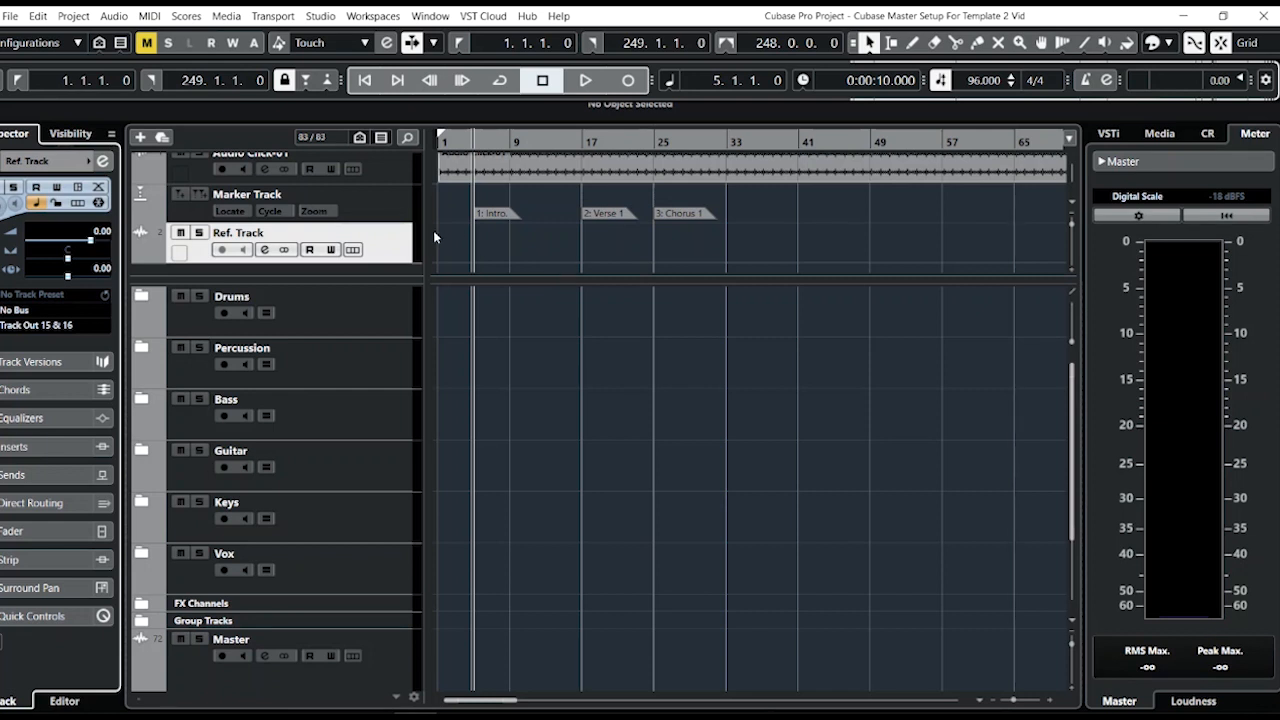
left_click(446, 252)
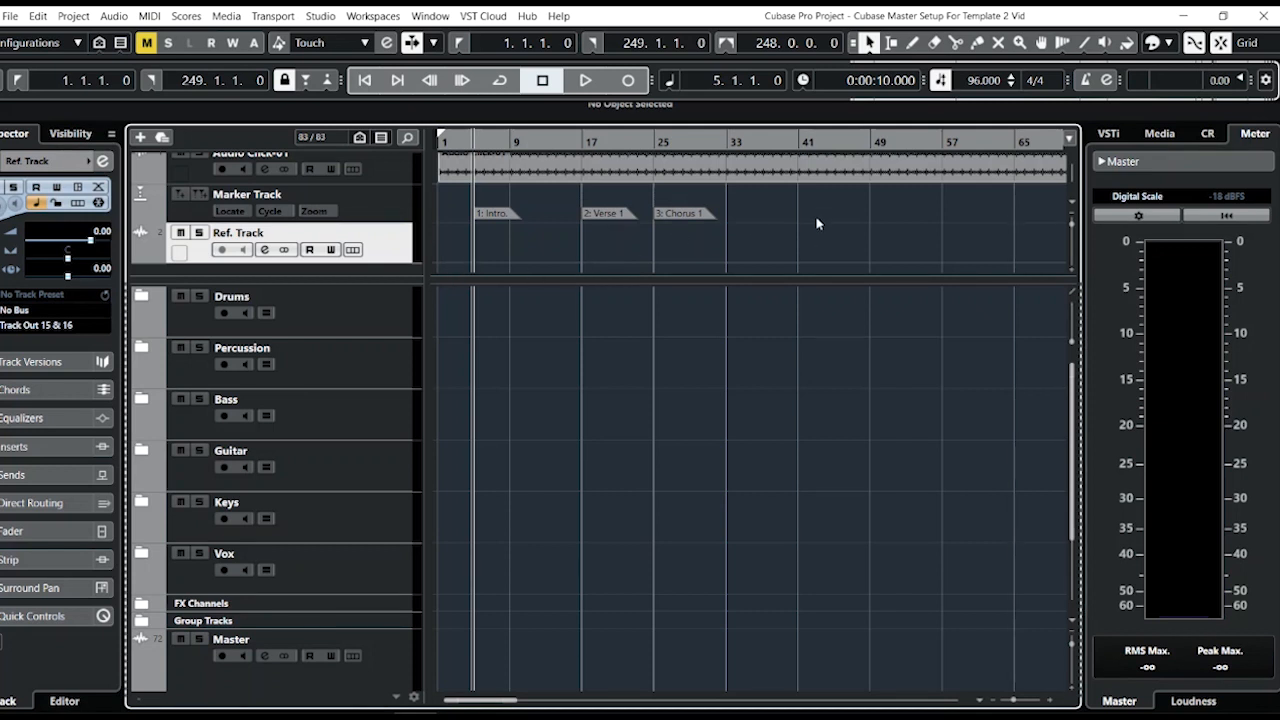
scroll(763, 231, "down", 1)
scroll(767, 232, "up", 1)
scroll(767, 232, "down", 1)
scroll(767, 233, "up", 1)
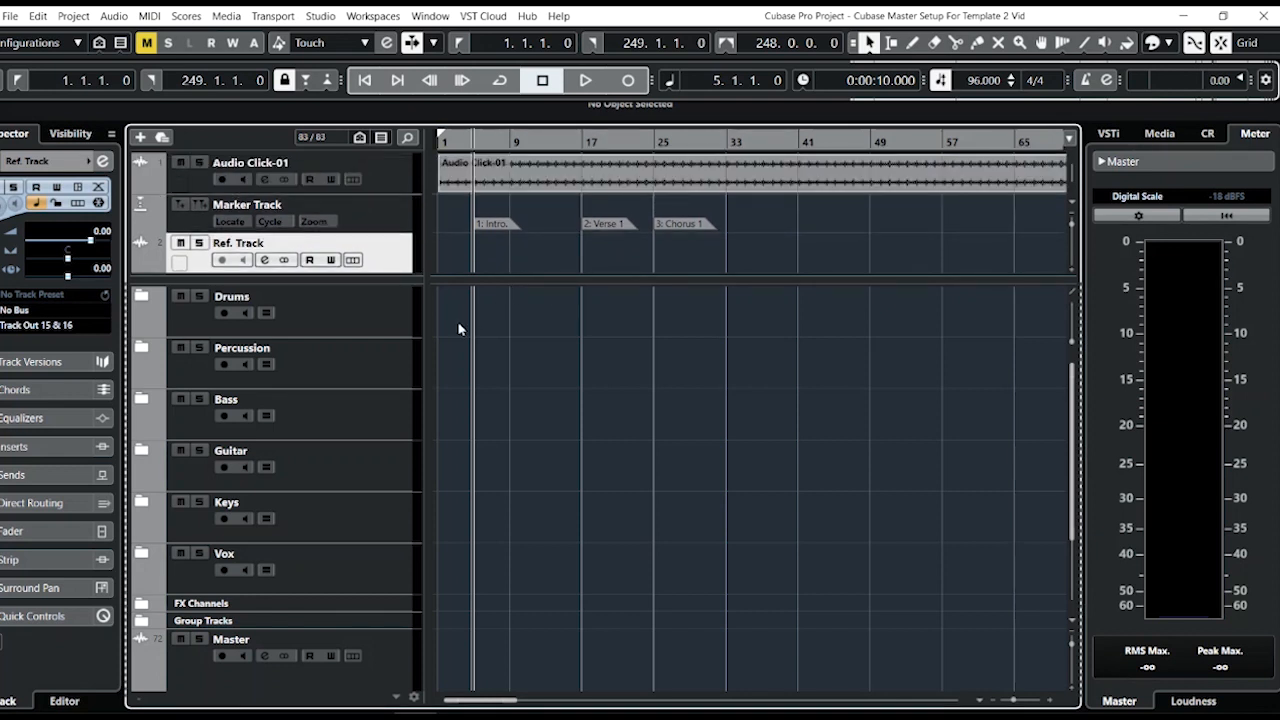
left_click(407, 315)
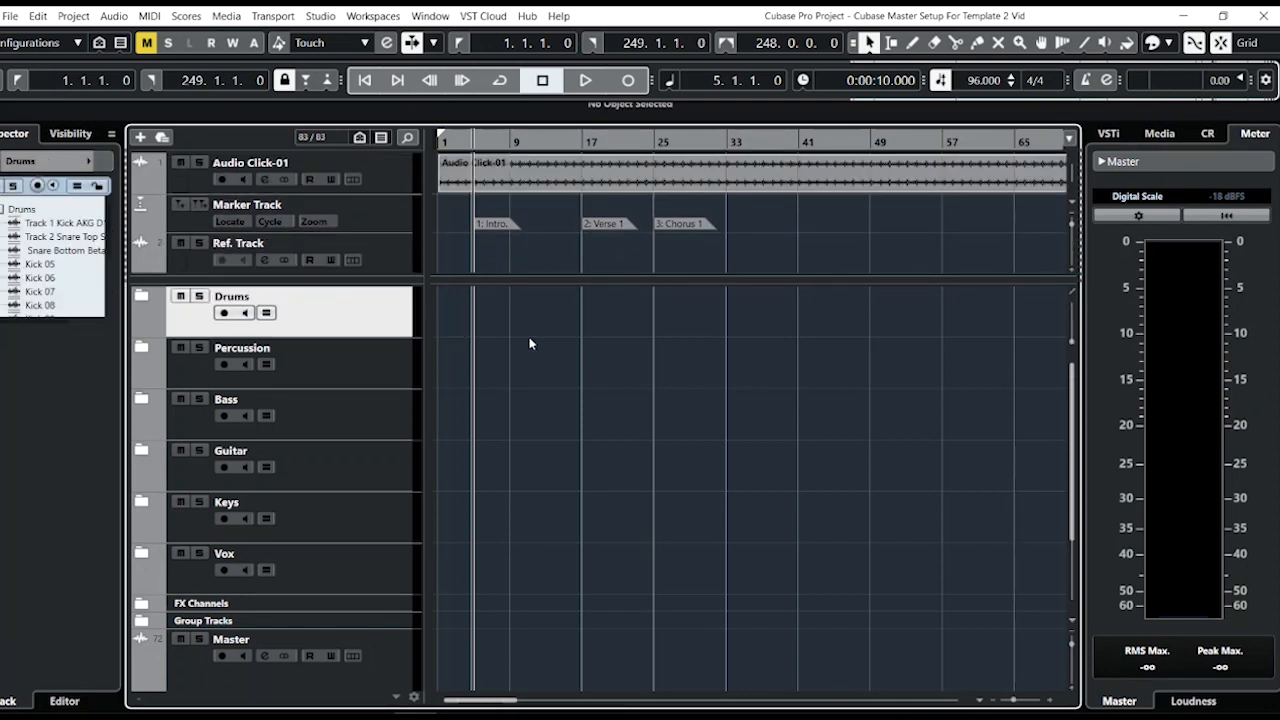
scroll(520, 403, "down", 1)
scroll(520, 400, "up", 1)
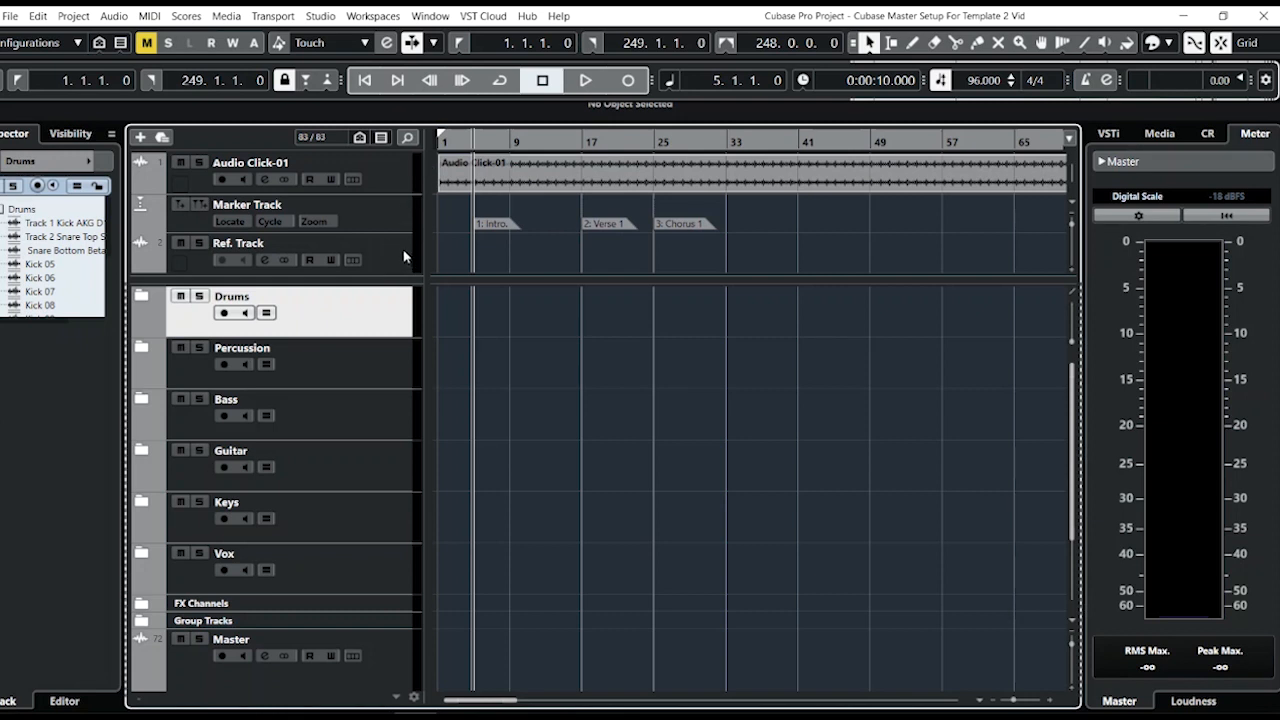
left_click(521, 175)
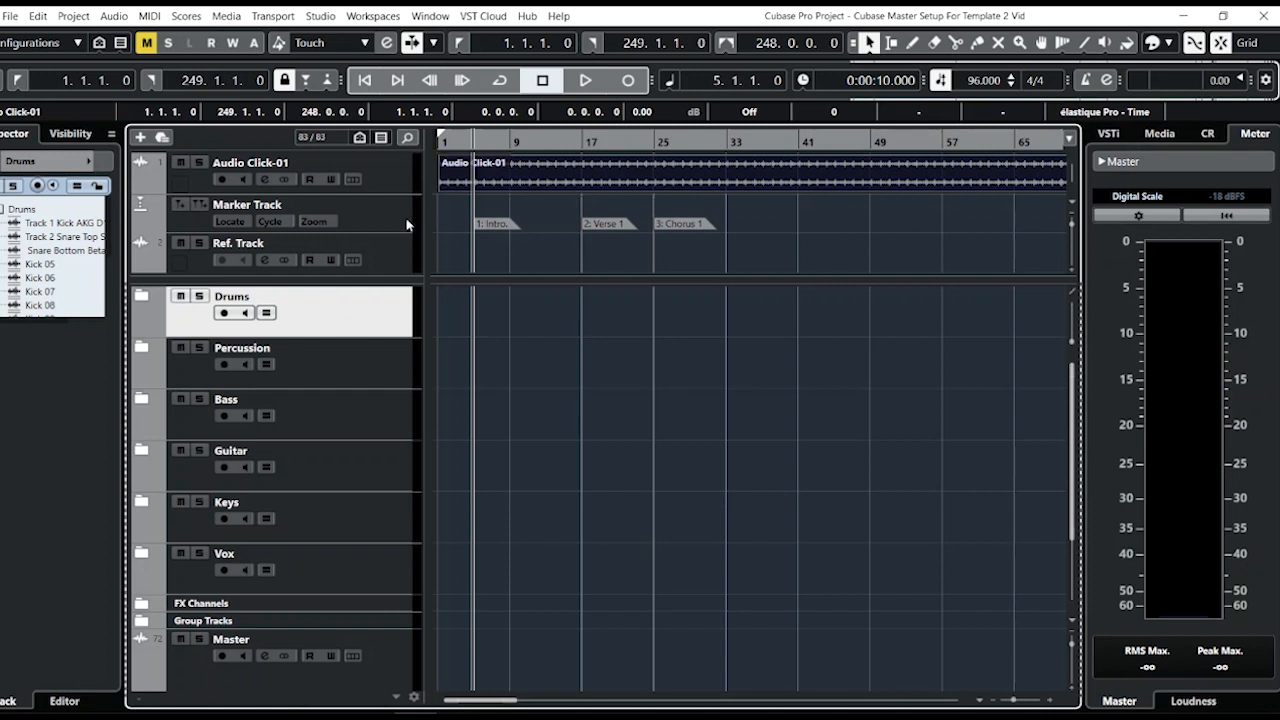
left_click(440, 212)
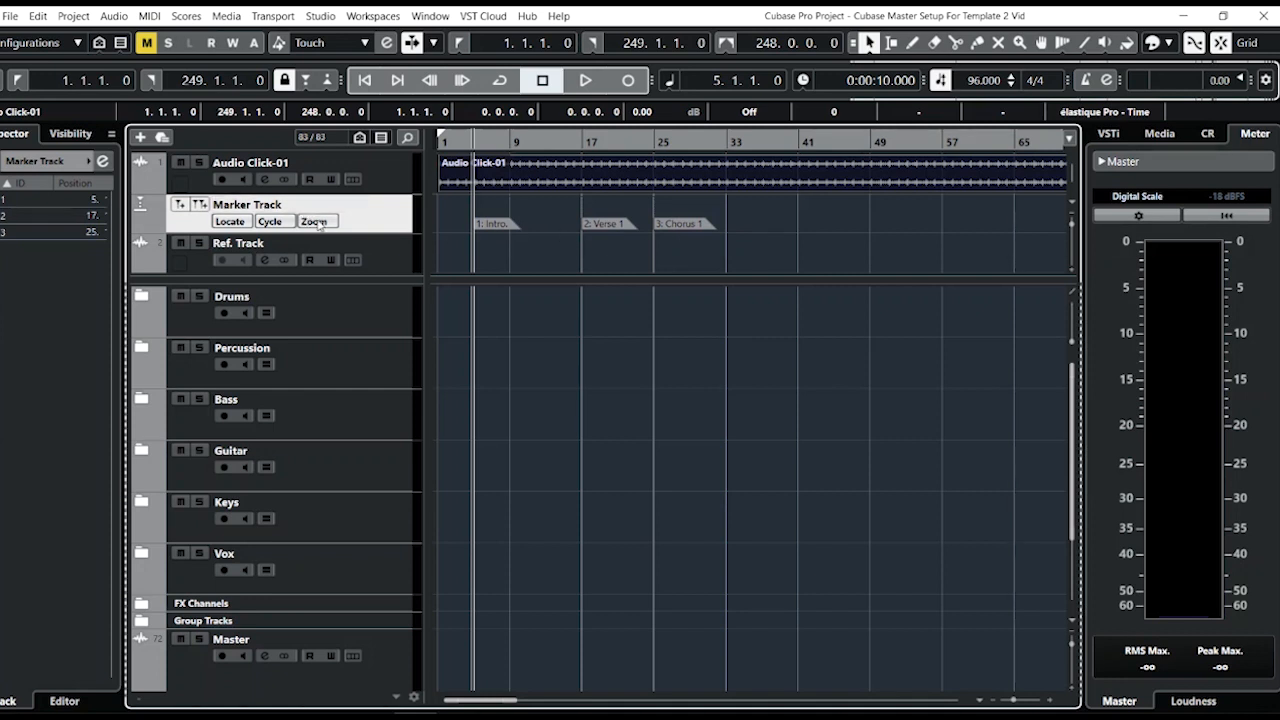
left_click(410, 265)
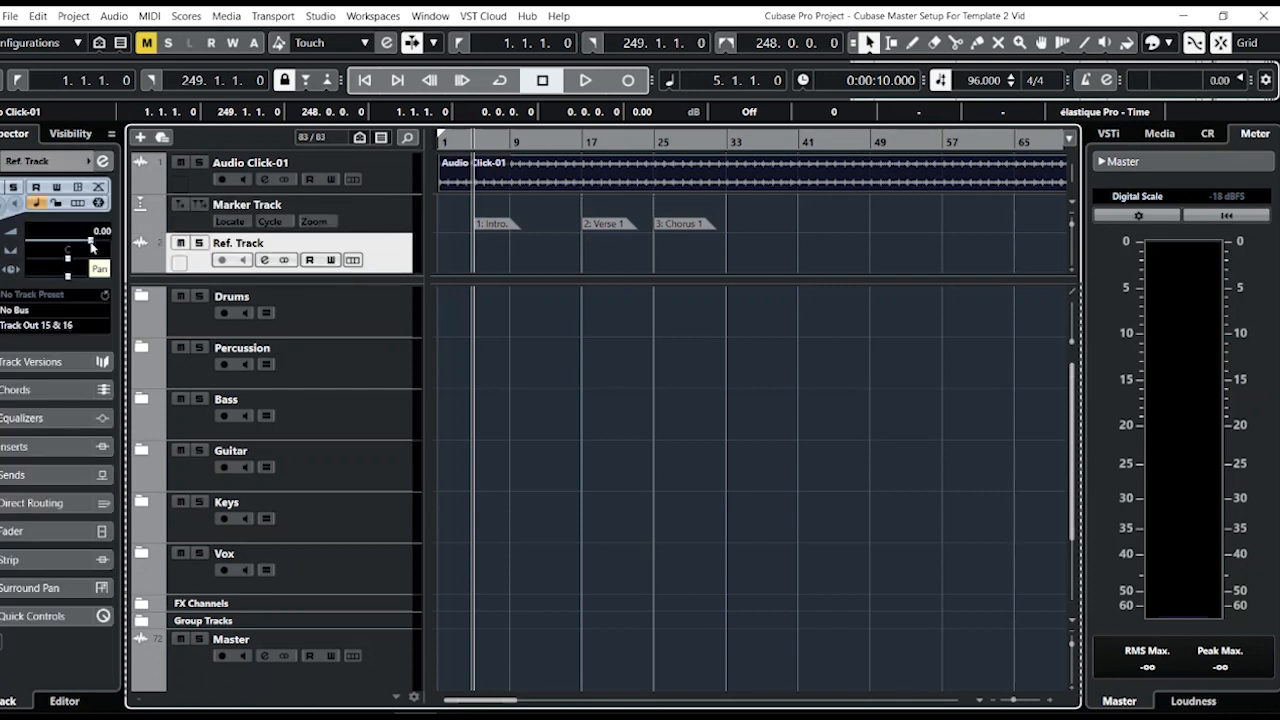
left_click_drag(91, 244, 62, 242)
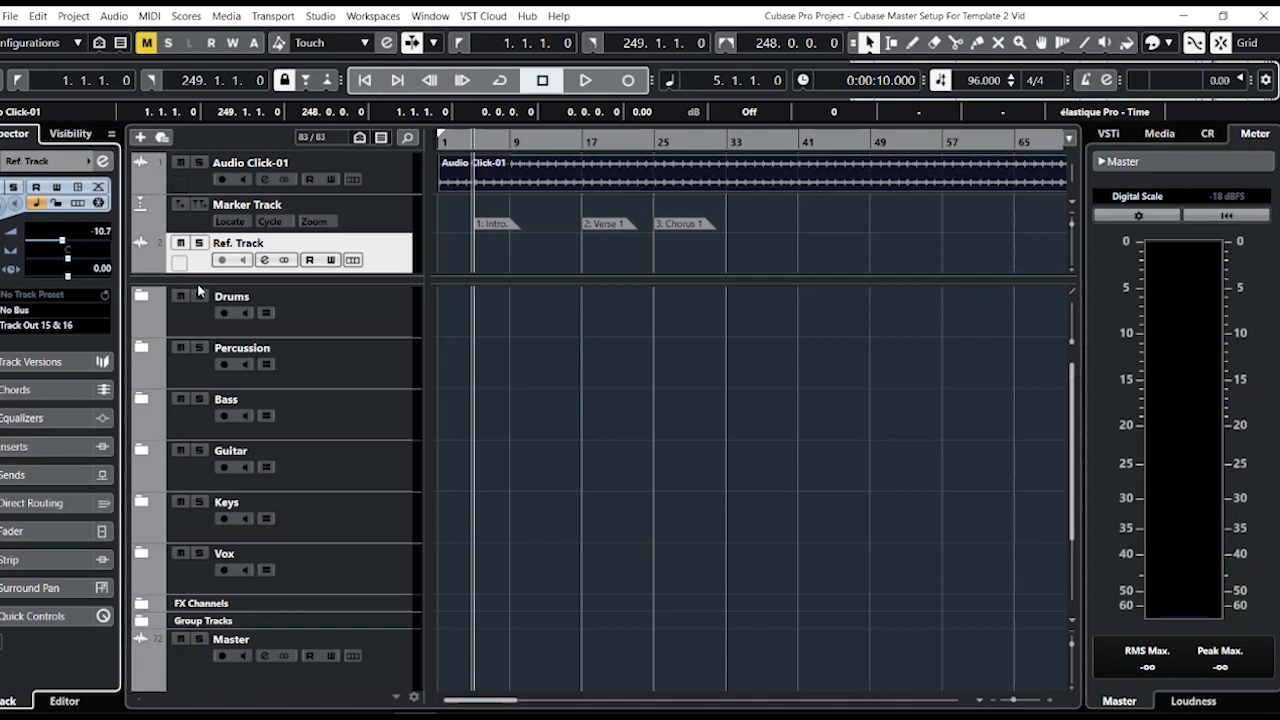
left_click(79, 242, "ctrl")
Expand the FX Channels folder and select the Delay FX channel.
scroll(563, 616, "down", 3)
scroll(557, 633, "up", 3)
left_click(334, 688)
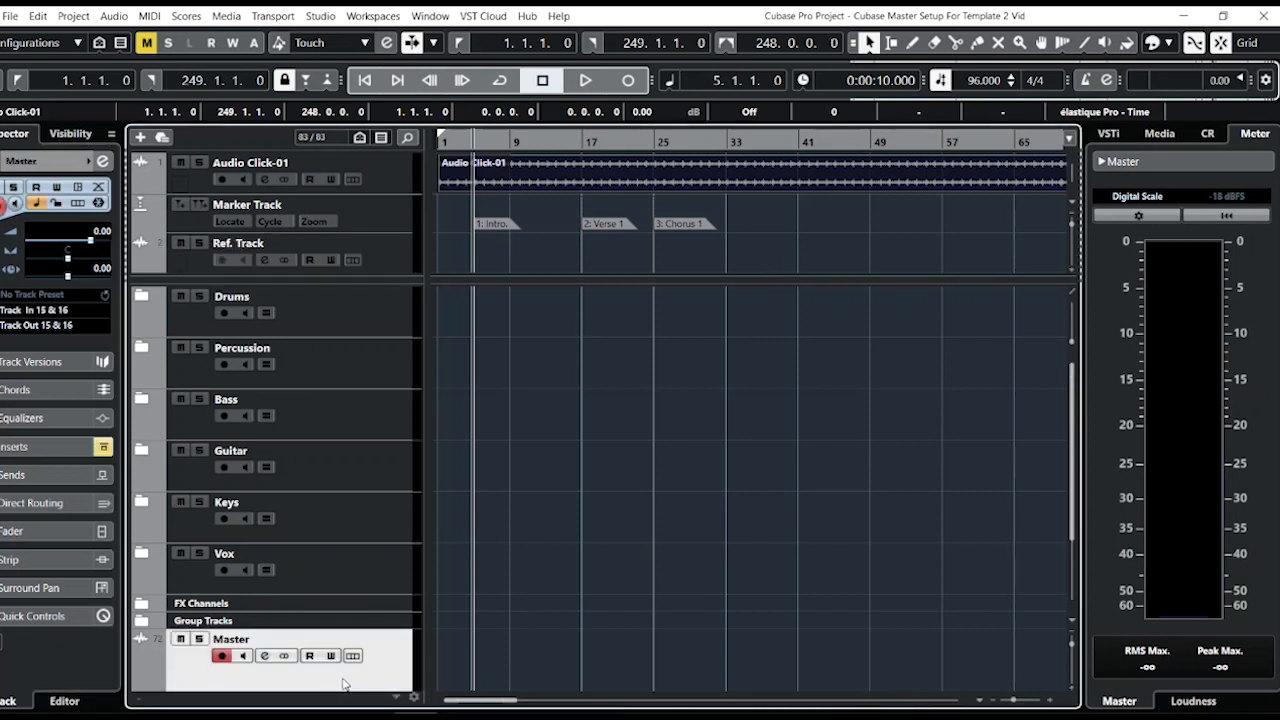
left_click(141, 603)
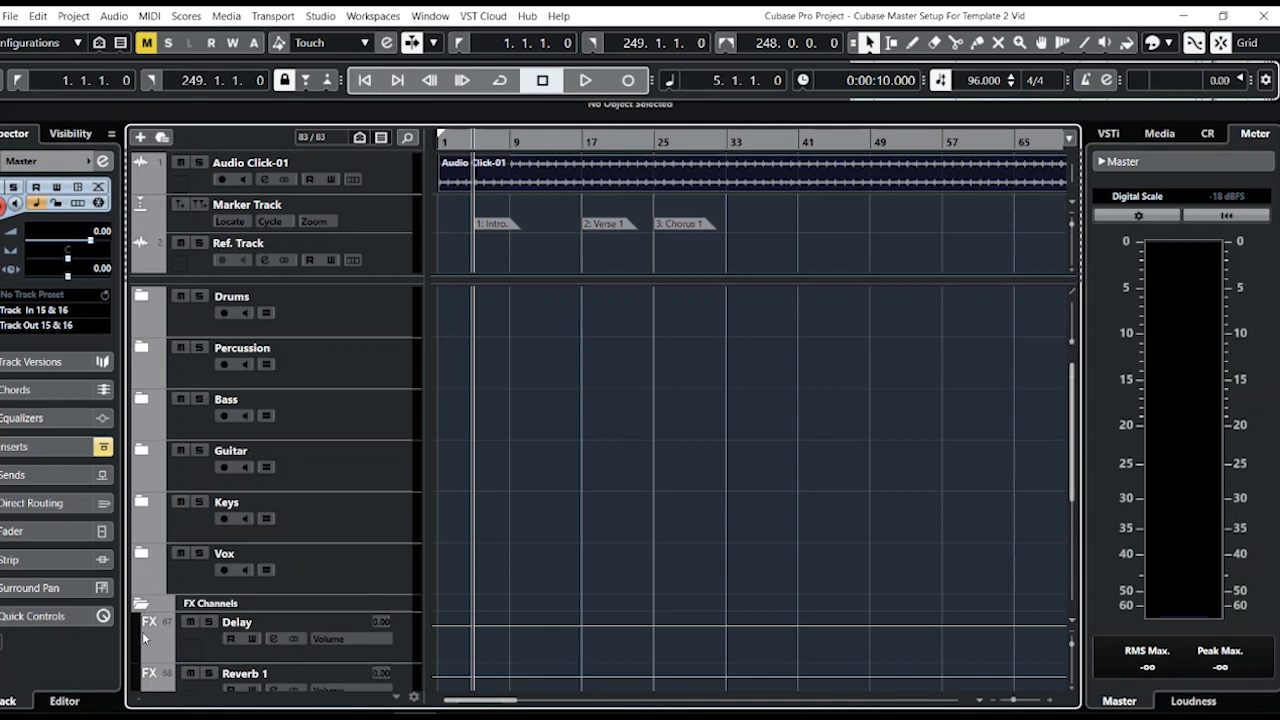
left_click(148, 621)
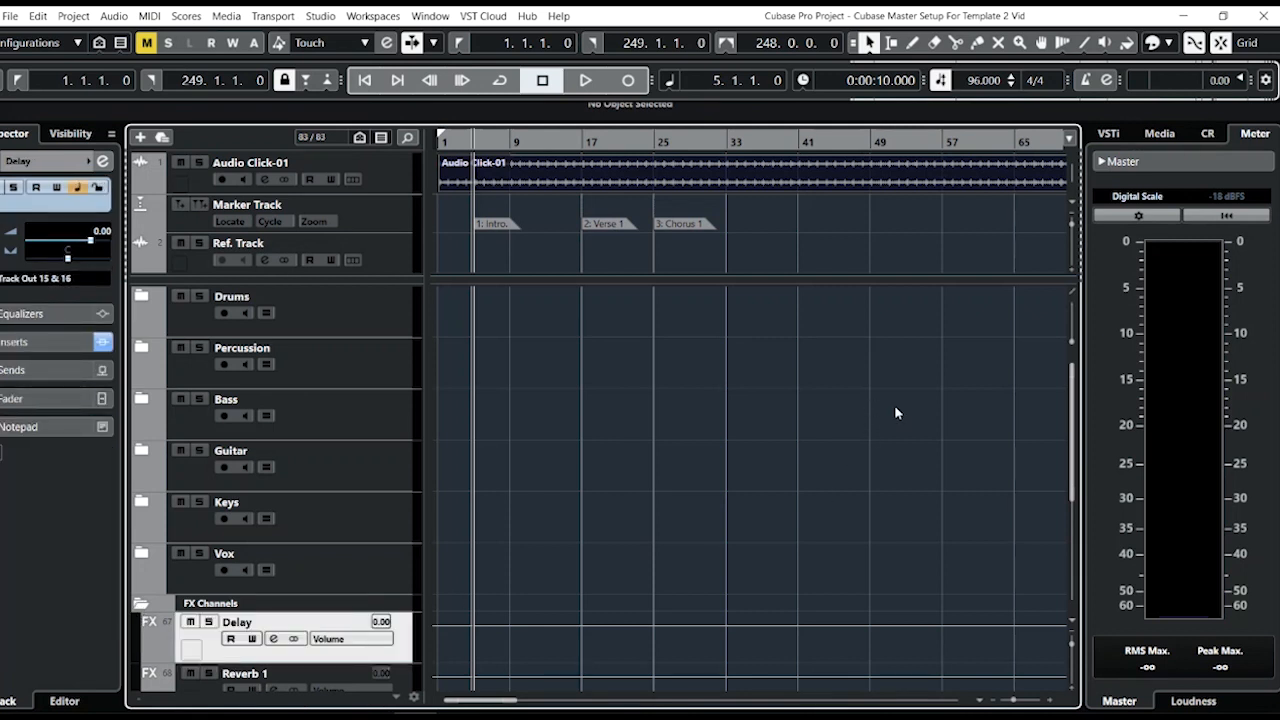